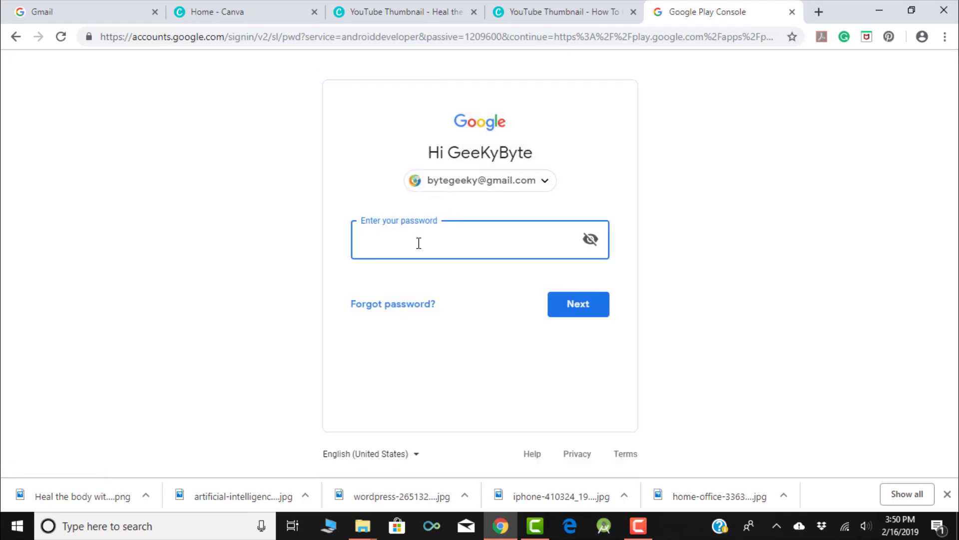
- Sign in with the account password, accept the developer distribution agreement, and open the $25.00 registration fee payment
type("••••••••••")
key("Return")
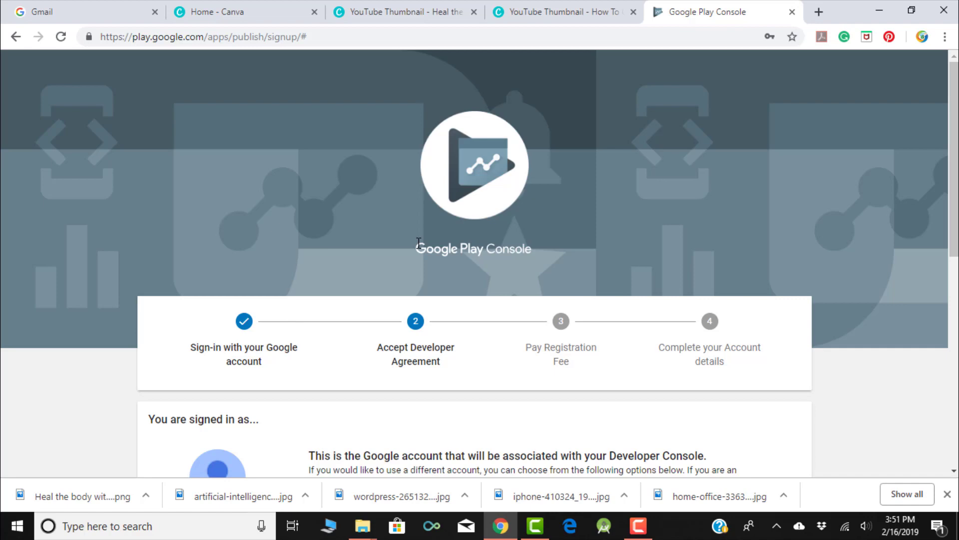
scroll(419, 242, "down", 4)
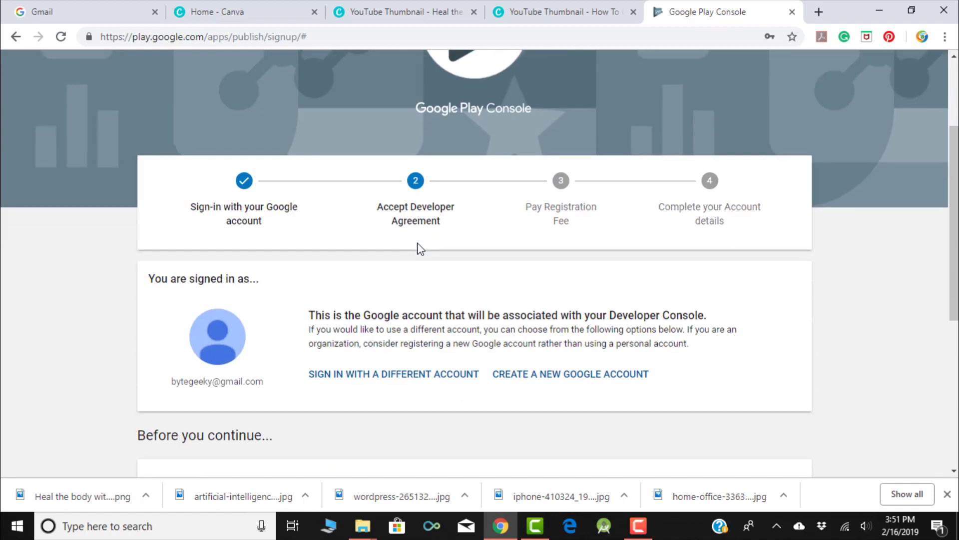
scroll(237, 340, "down", 3)
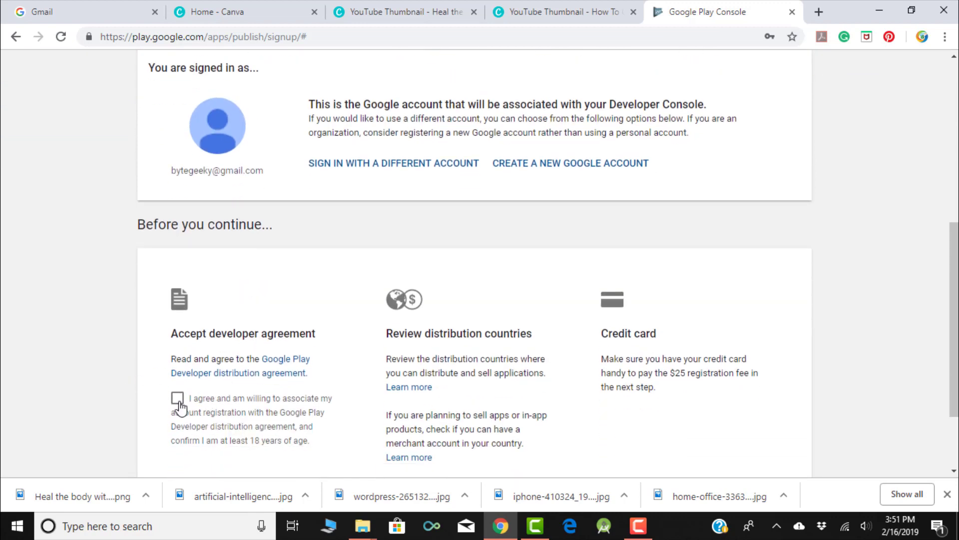
left_click(178, 399)
scroll(378, 256, "down", 2)
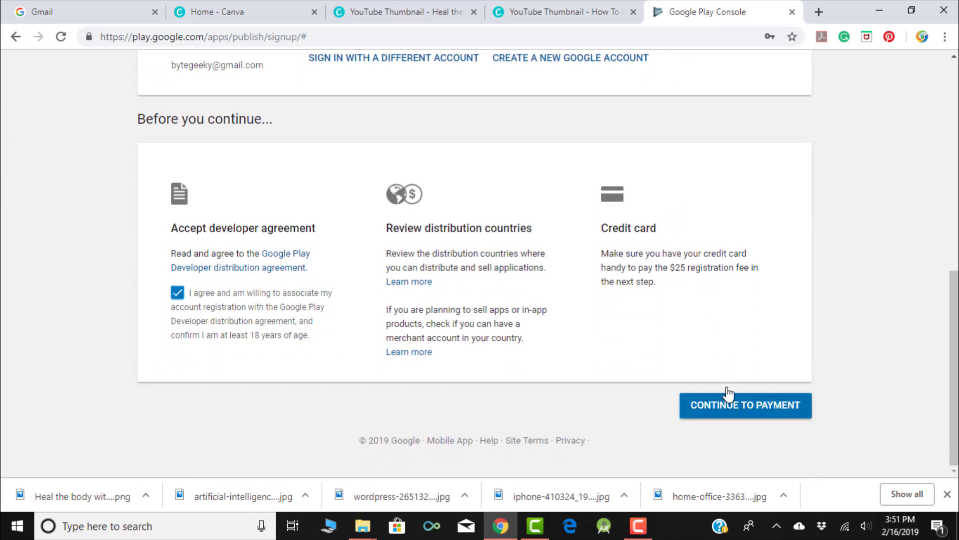
left_click(718, 411)
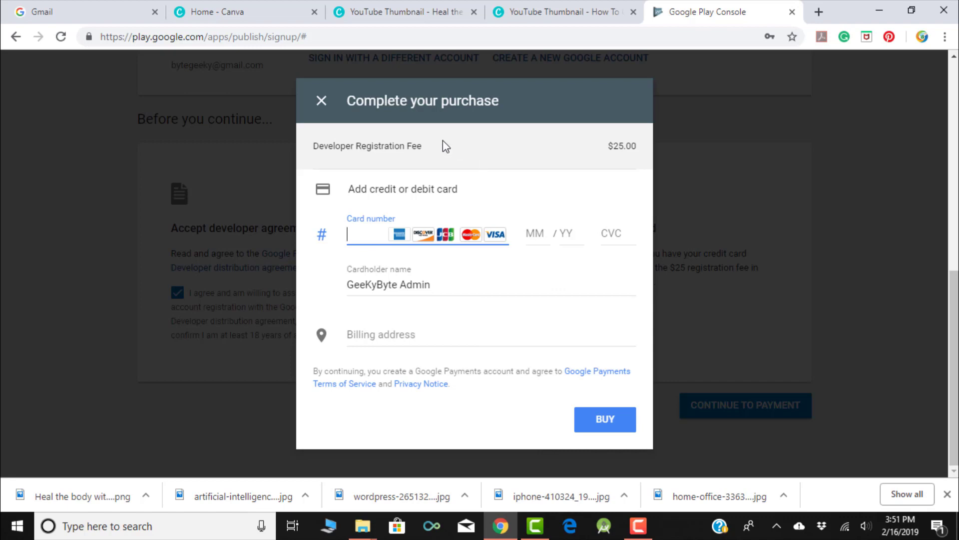
- Close the $25 purchase dialog and the error banner, and check the browser's profile options
left_click(323, 102)
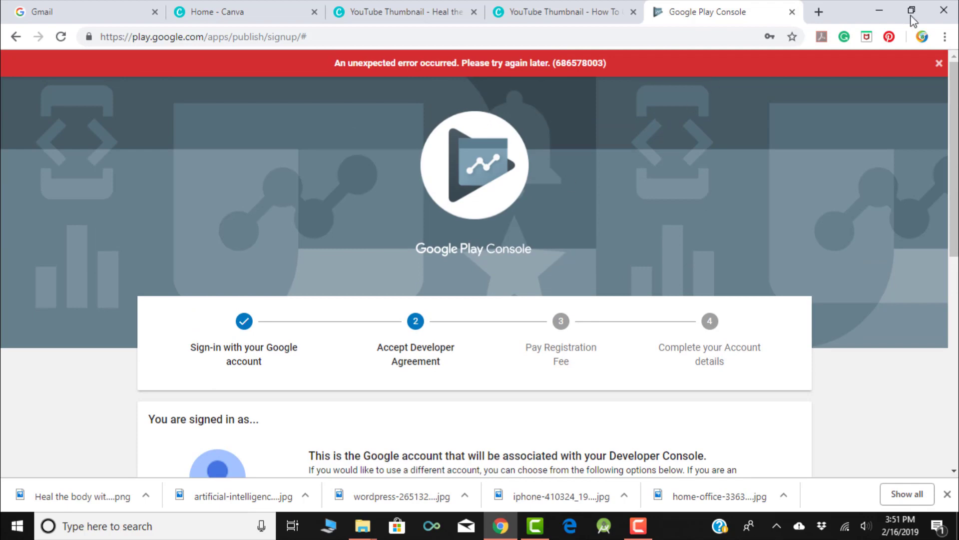
left_click(939, 63)
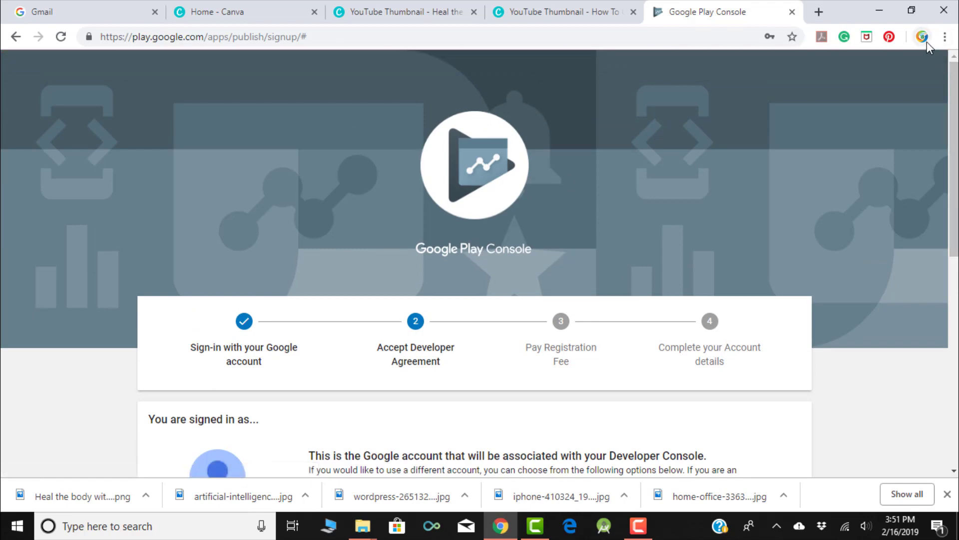
left_click(928, 41)
left_click(867, 142)
left_click(923, 37)
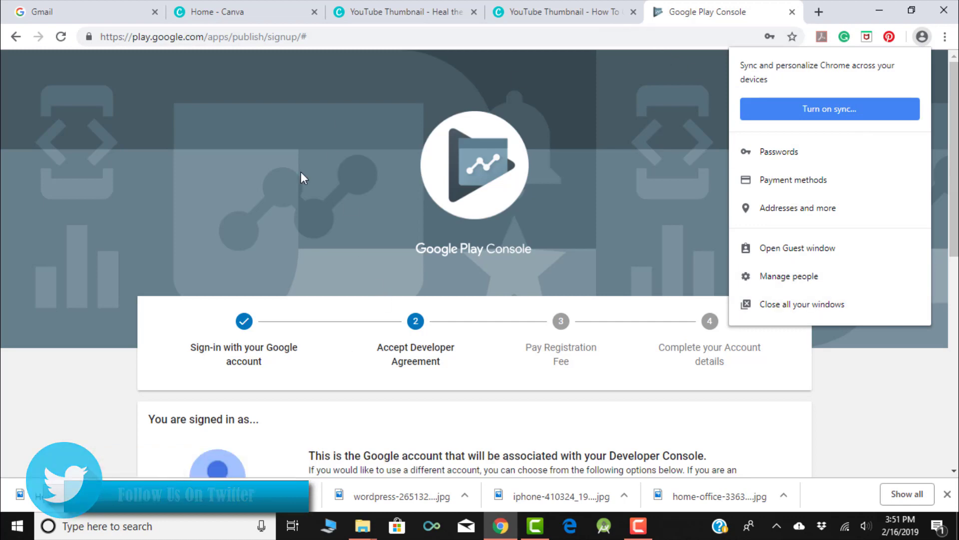
left_click(288, 185)
- Sign in with another saved Google account that already has a developer account
scroll(288, 188, "down", 5)
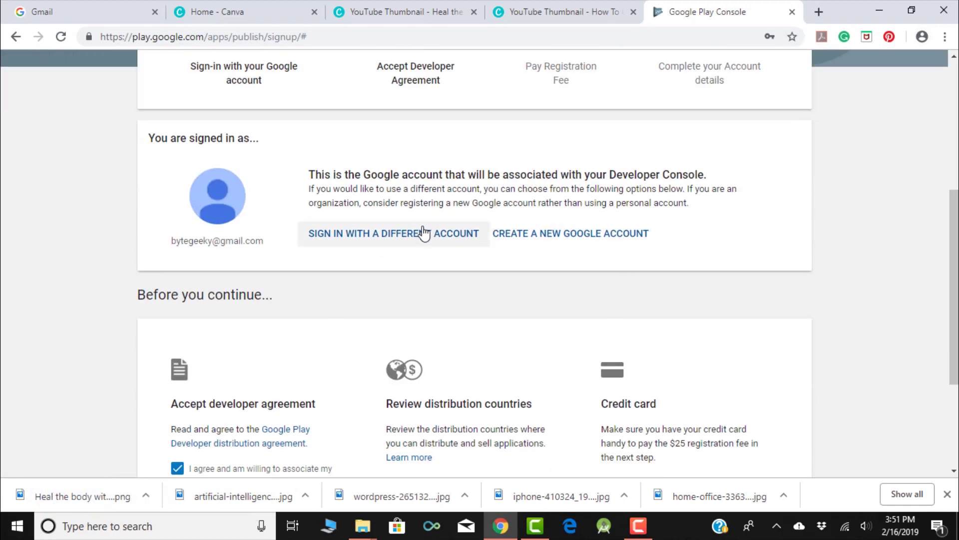
left_click(403, 243)
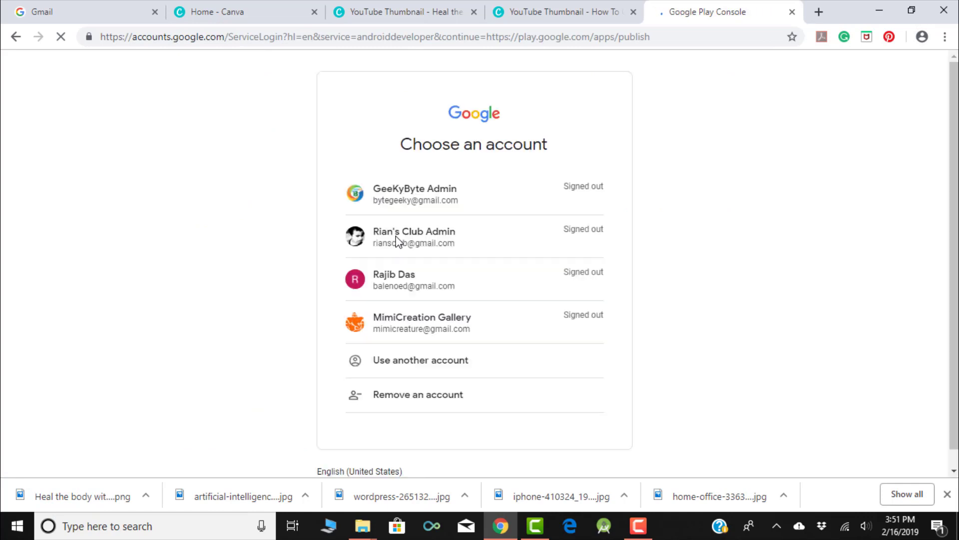
left_click(407, 322)
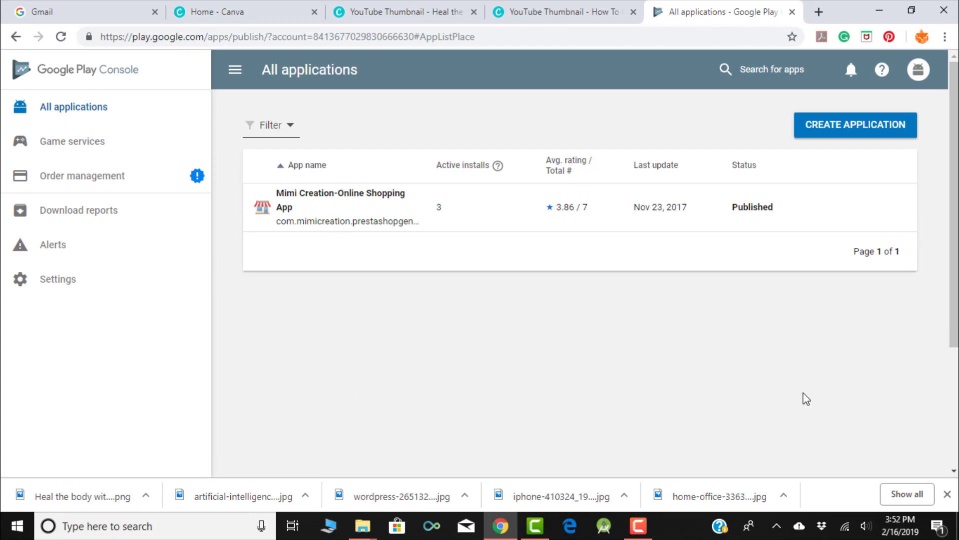
- Create a new app titled 'GeekyByte-Blogging Community--Knowledge Repository'
left_click(850, 129)
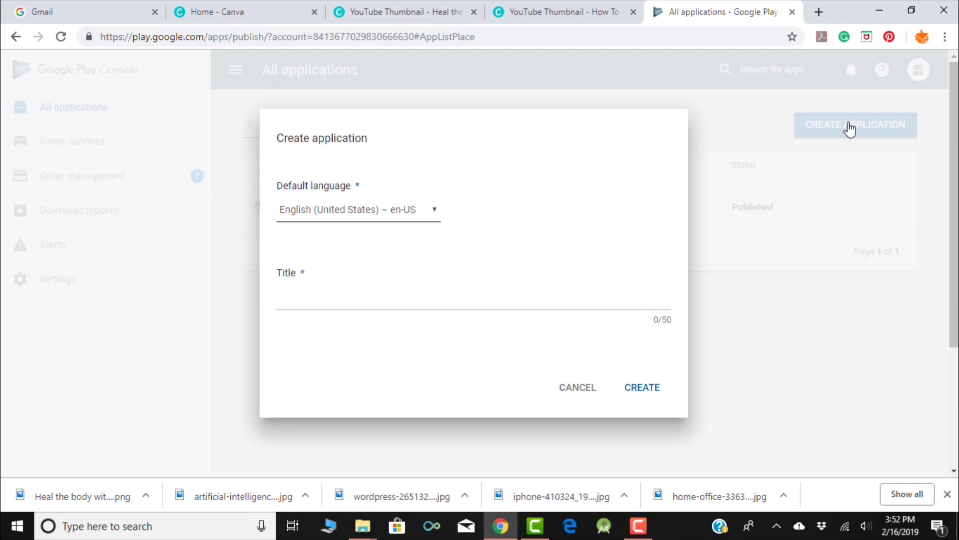
left_click(320, 305)
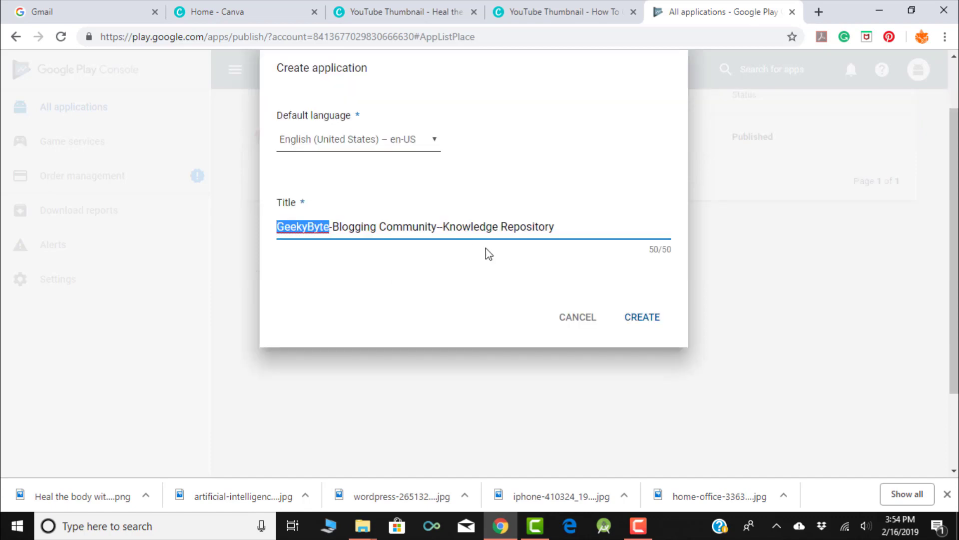
left_click(651, 322)
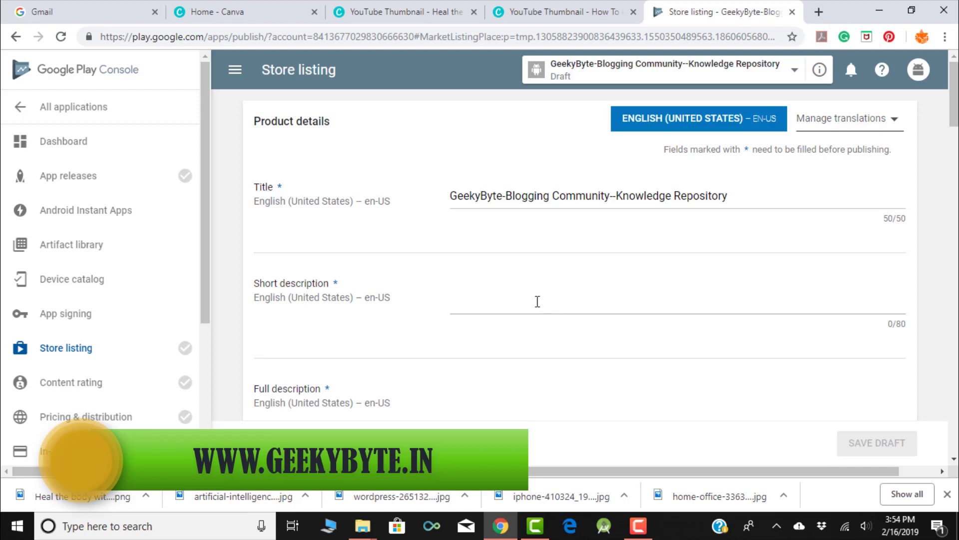
- Write the short and full descriptions and change the title's '--' to '&'
left_click(538, 302)
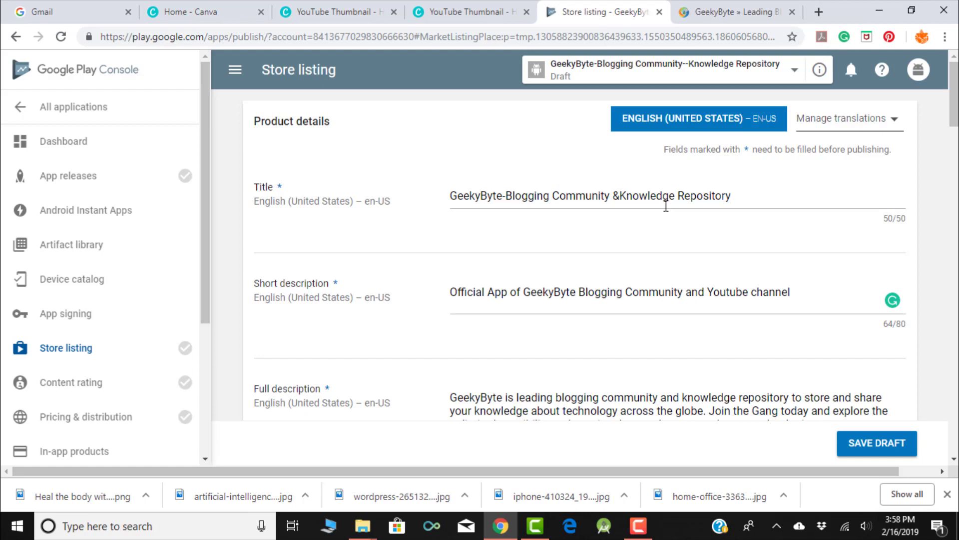
key("Tab")
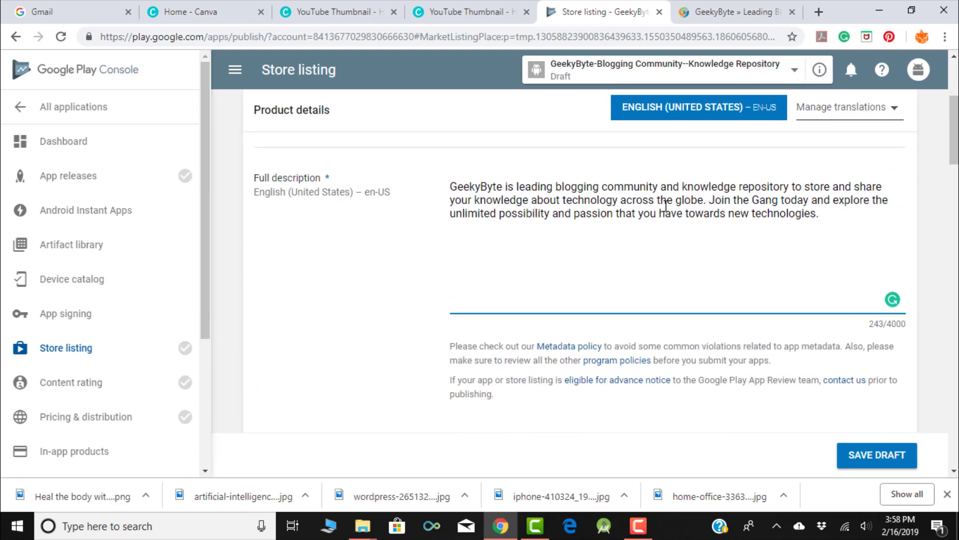
scroll(666, 205, "down", 4)
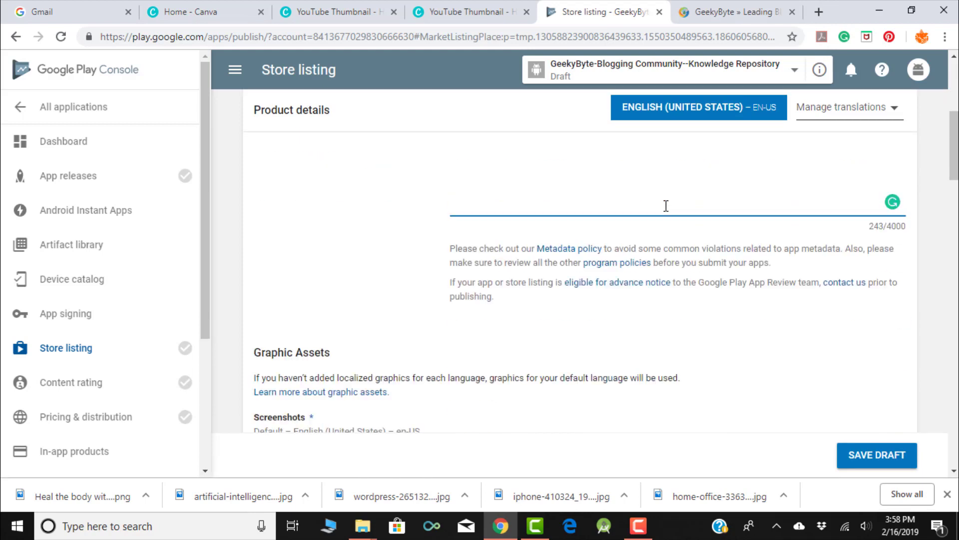
scroll(667, 211, "down", 7)
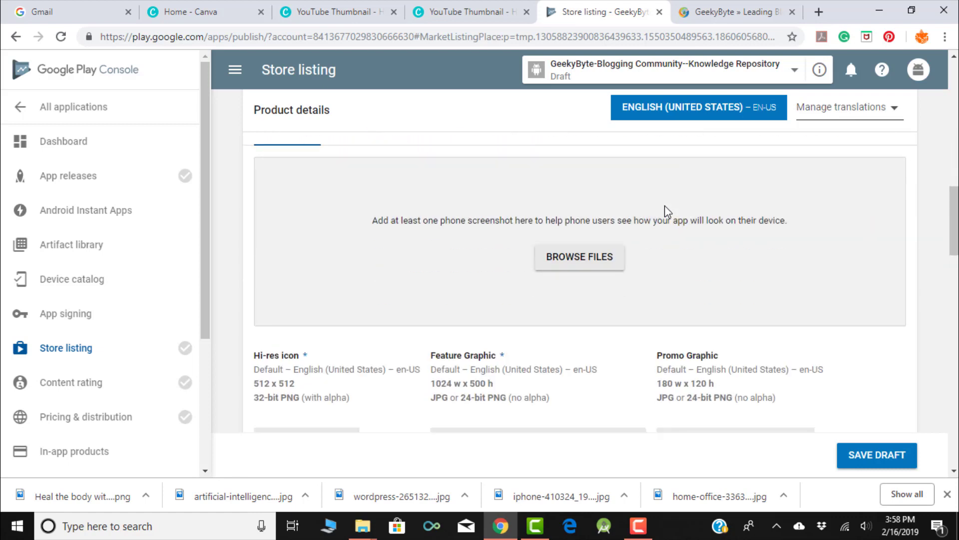
- Upload 3_framed.png and 2_framed.png from the Android App folder as phone screenshots
scroll(666, 211, "up", 3)
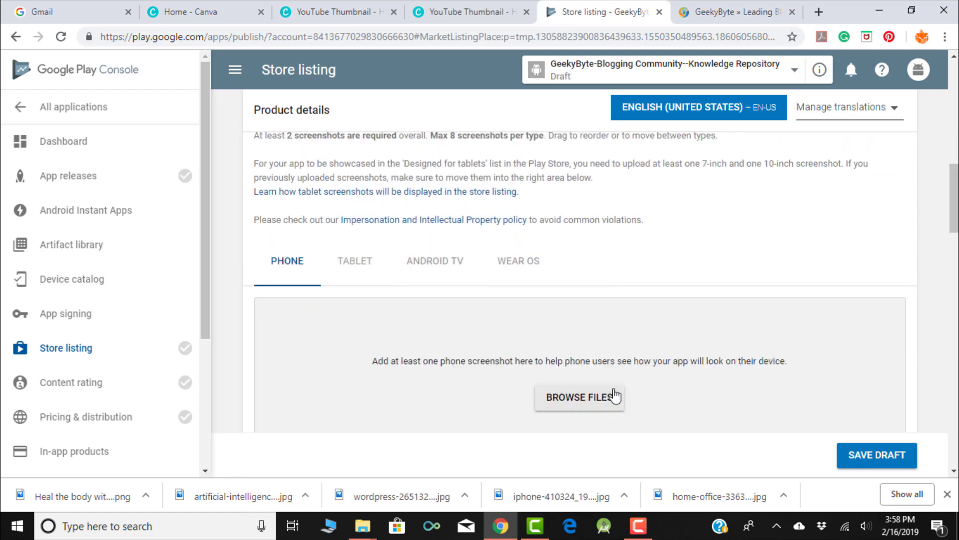
scroll(572, 318, "down", 2)
left_click(572, 322)
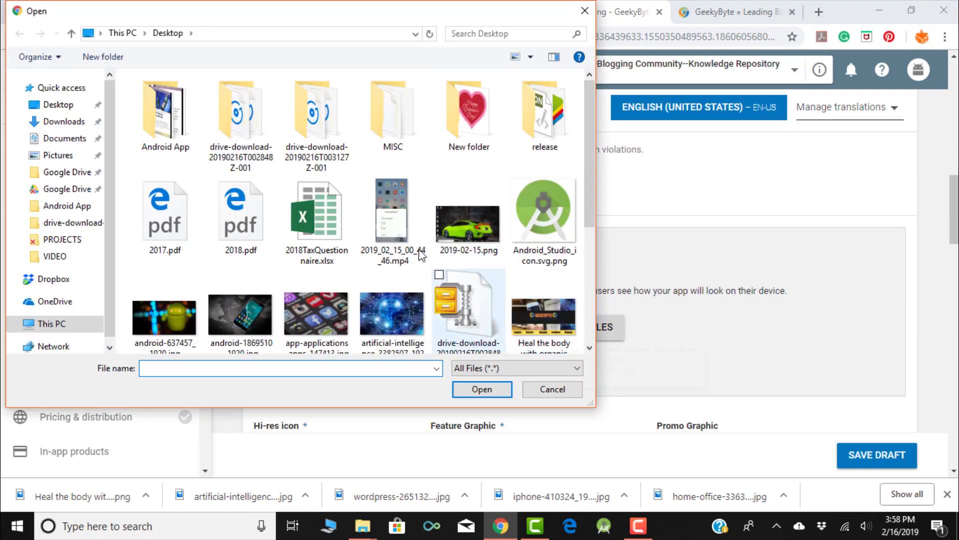
double_click(172, 134)
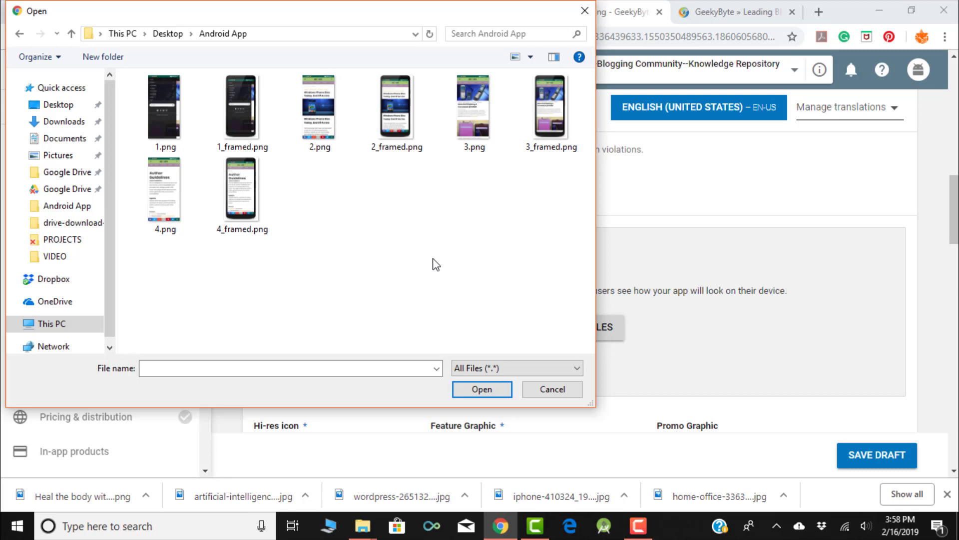
left_click(475, 123)
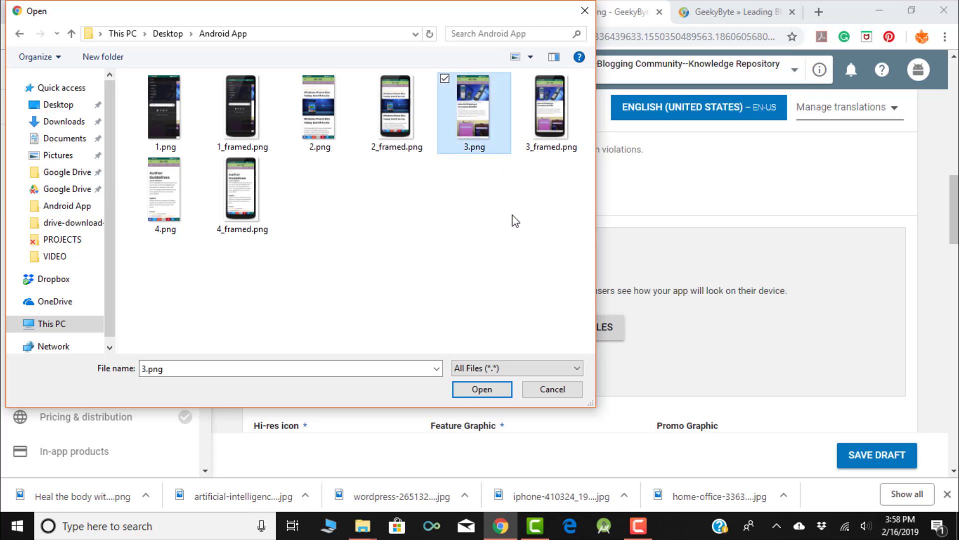
left_click(550, 108)
left_click(482, 389)
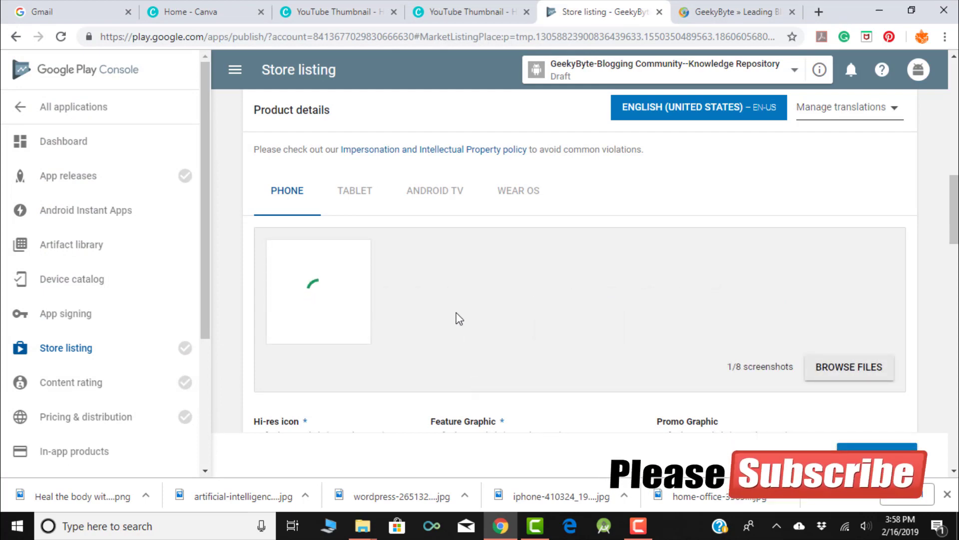
scroll(458, 318, "down", 1)
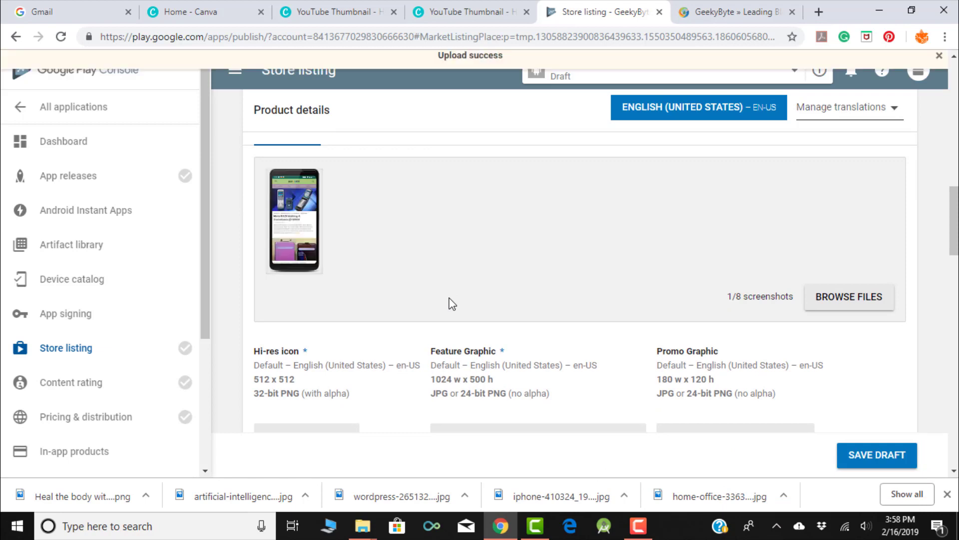
scroll(452, 303, "up", 2)
scroll(435, 361, "down", 1)
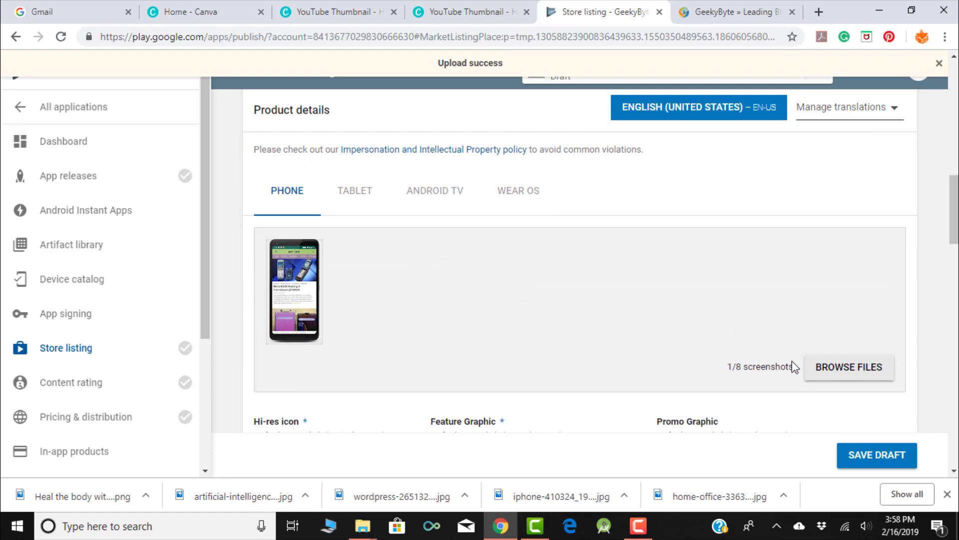
left_click(840, 368)
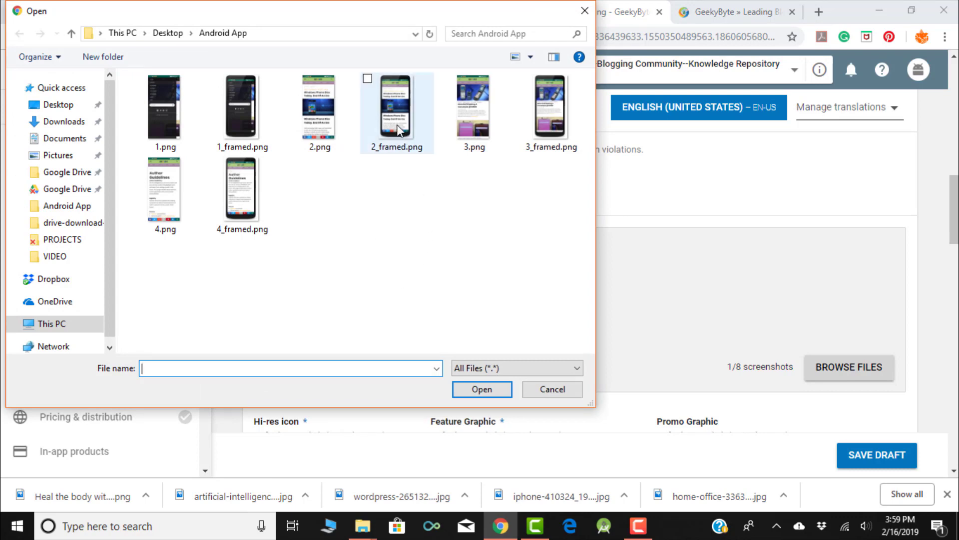
left_click(405, 142)
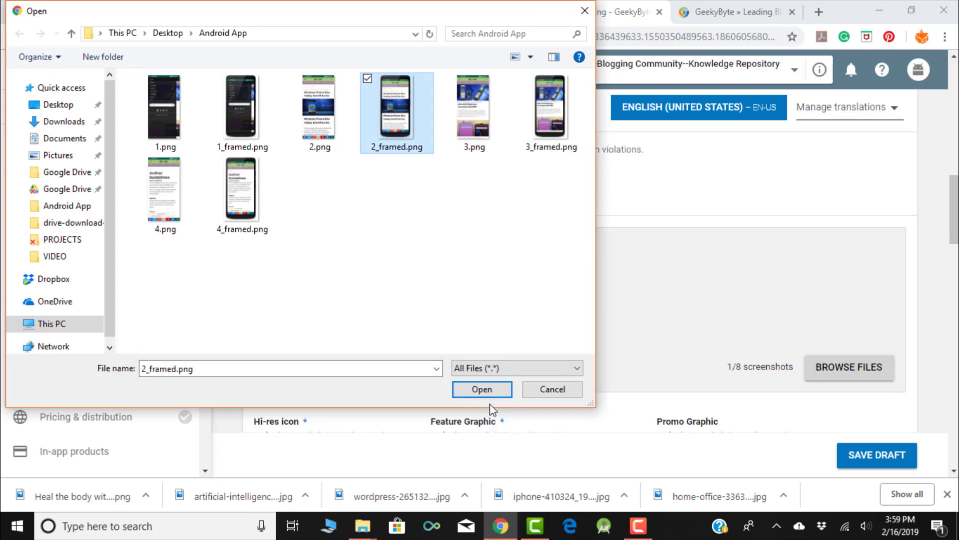
left_click(483, 389)
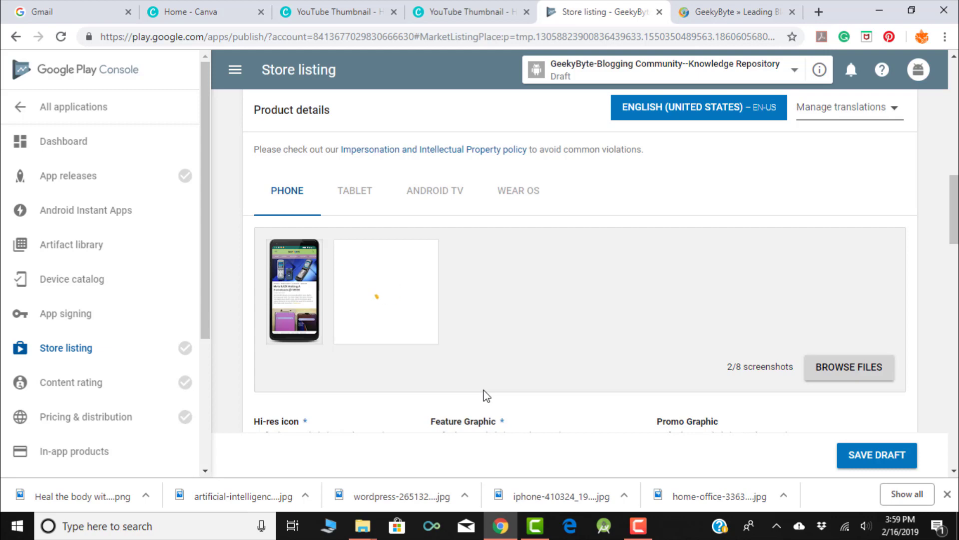
- Add 1_framed.png and 4_framed.png, bringing the phone screenshots to 4 of 8
left_click(852, 372)
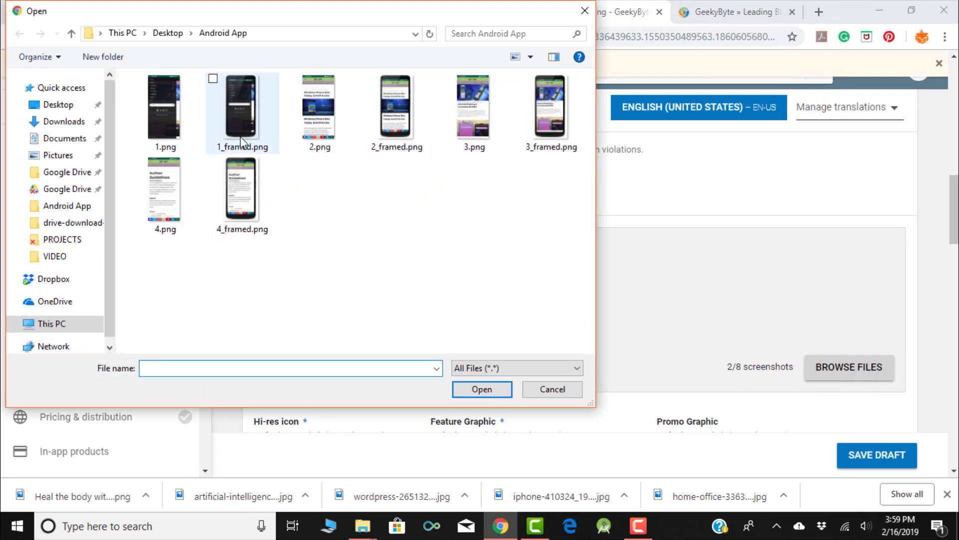
left_click(242, 140)
left_click(464, 390)
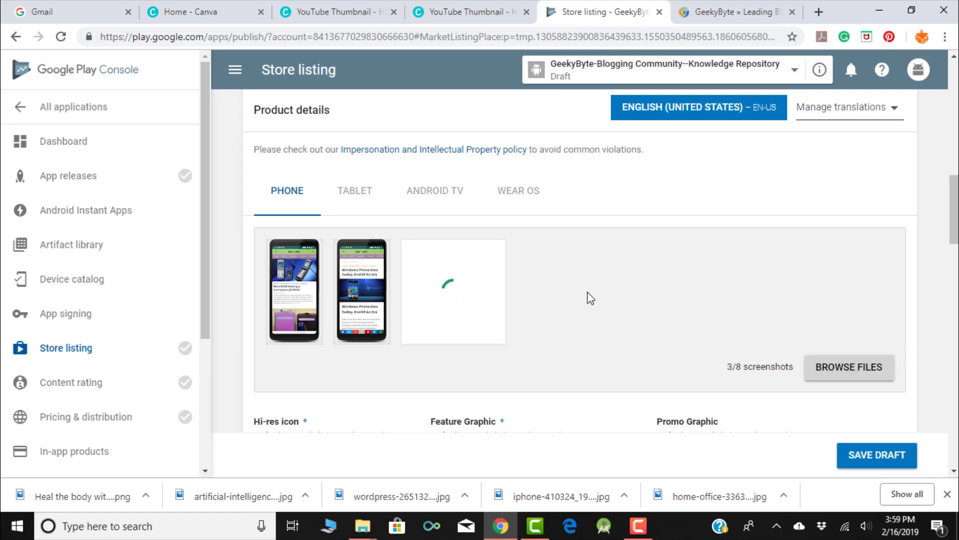
scroll(589, 297, "down", 1)
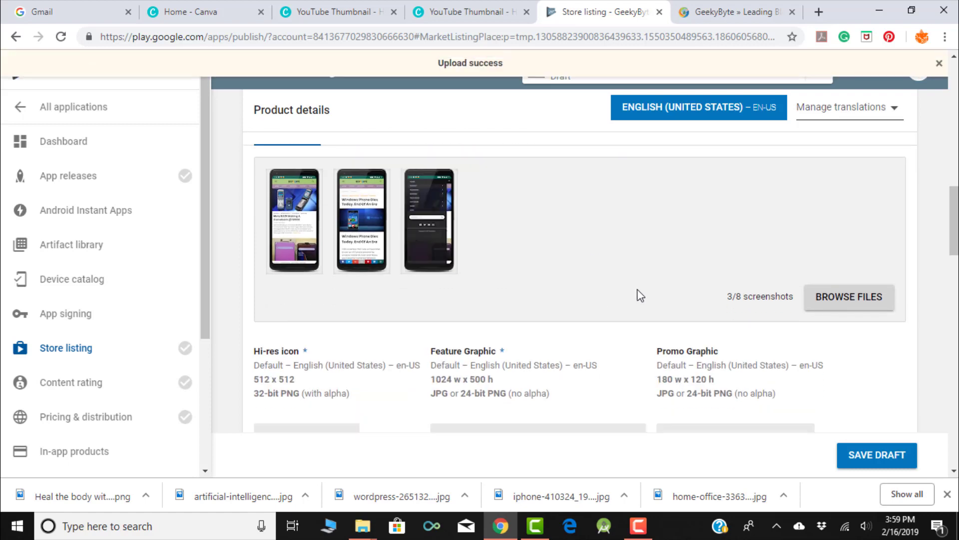
left_click(817, 302)
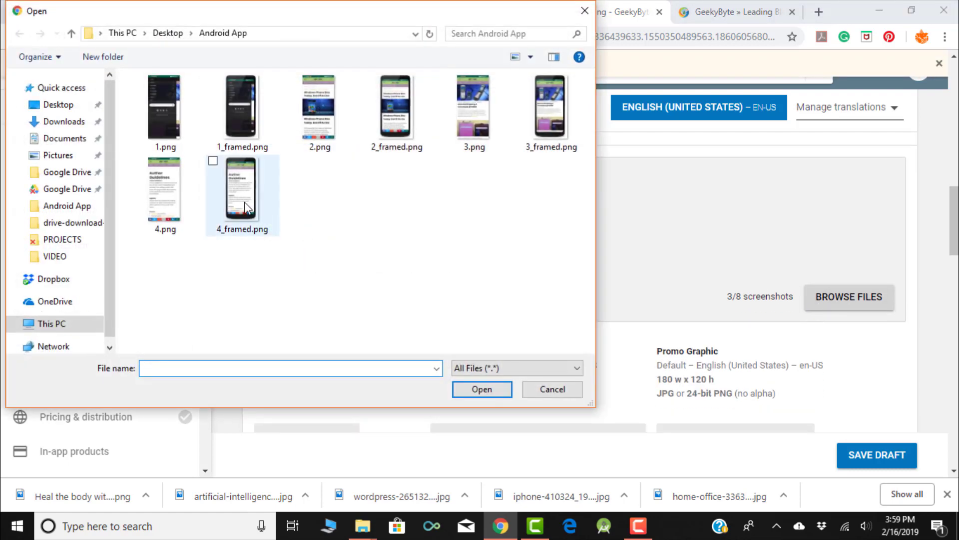
left_click(245, 207)
left_click(467, 387)
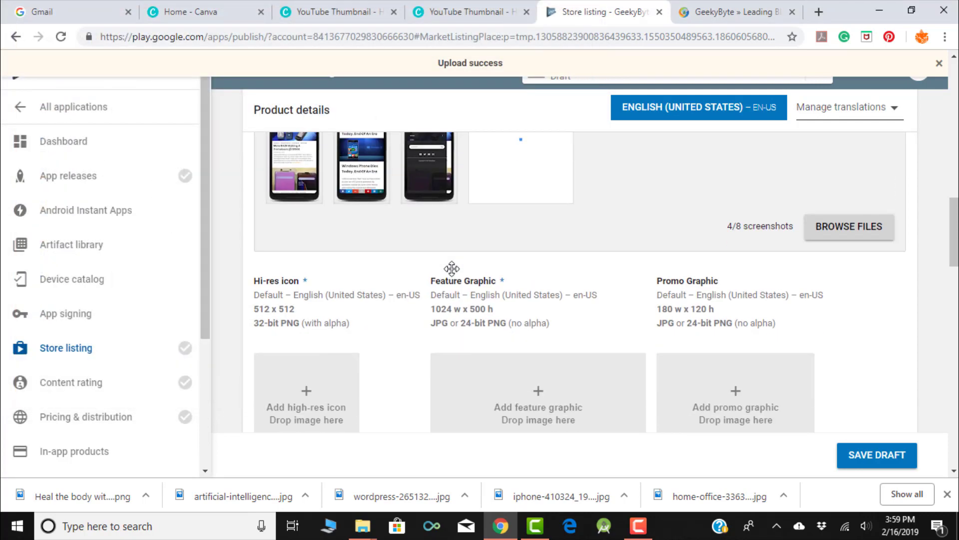
scroll(451, 268, "down", 1)
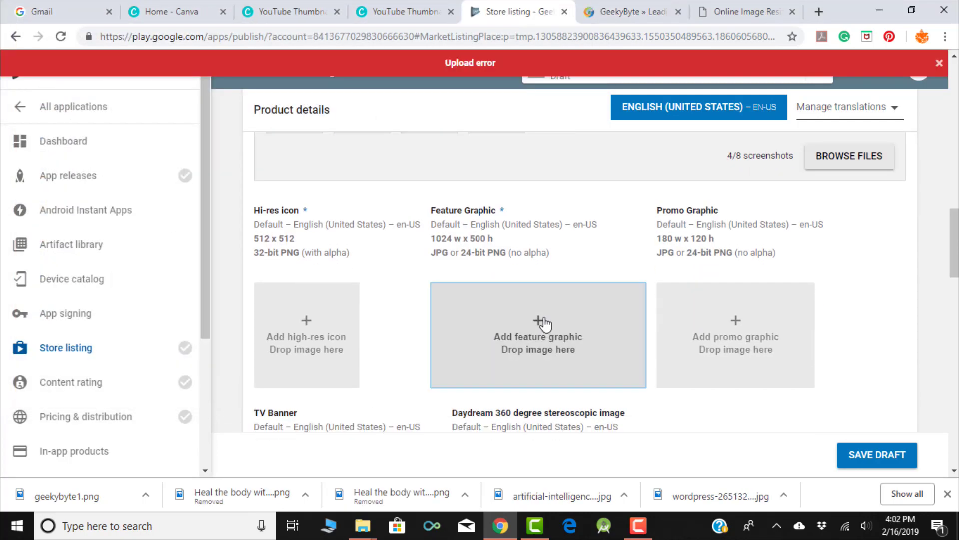
- Upload geekybyte1.png from the Desktop as the feature graphic
left_click(542, 321)
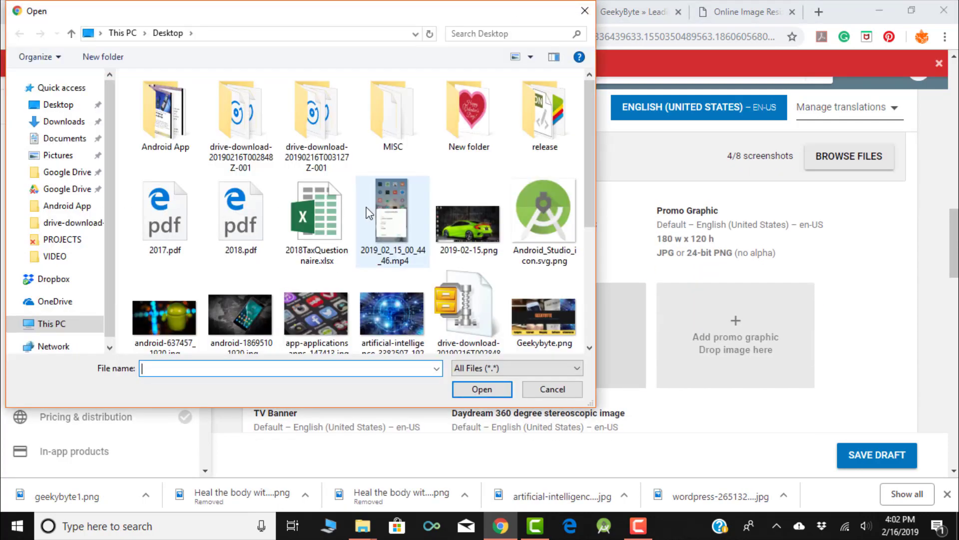
scroll(369, 213, "down", 4)
left_click(181, 220)
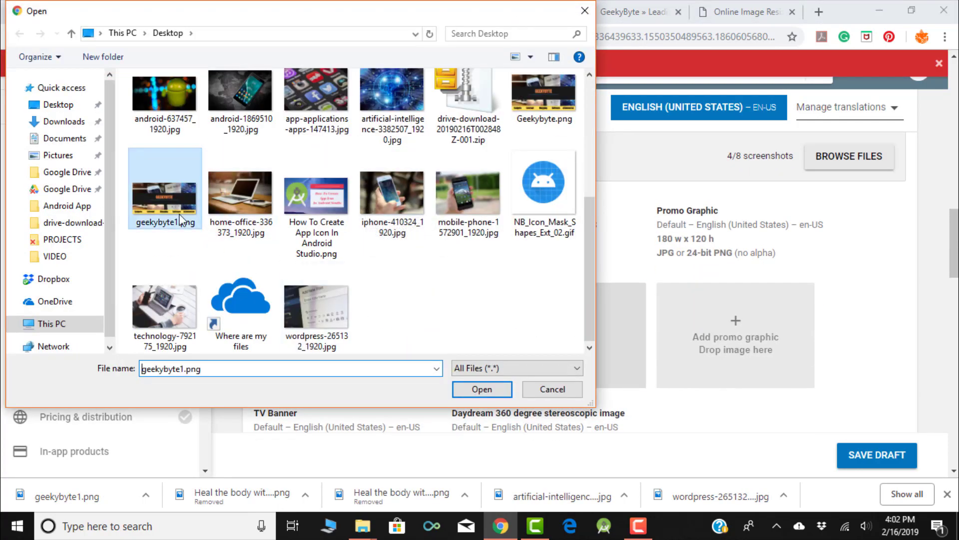
left_click(479, 390)
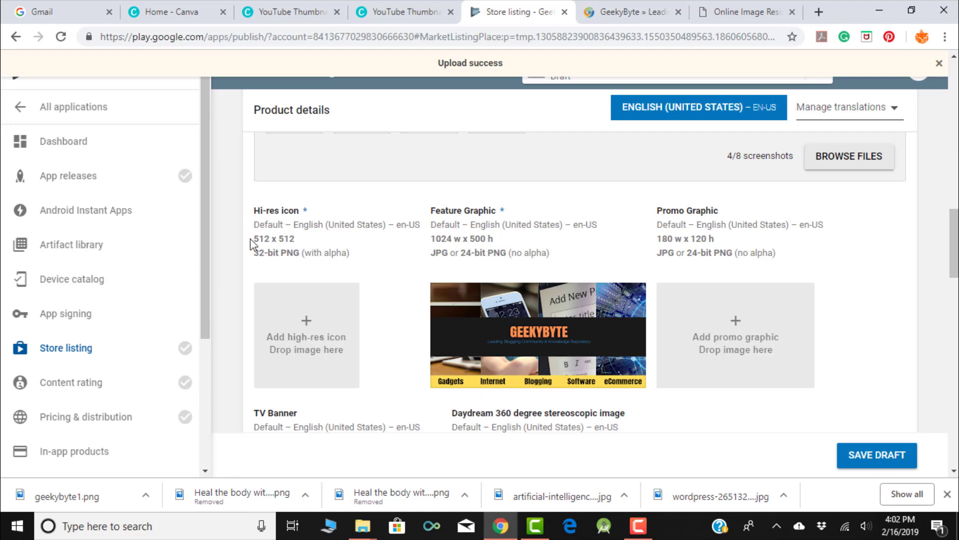
- Upload GeekyByte_Logo.png from F:\BUSINESS\YOUTUBE\LOGO as the hi-res icon
left_click(306, 317)
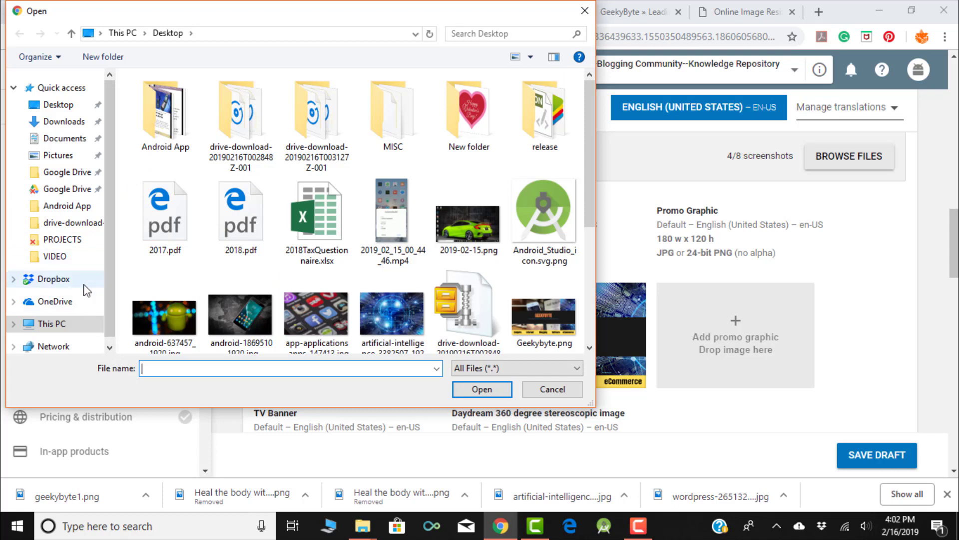
scroll(92, 276, "down", 1)
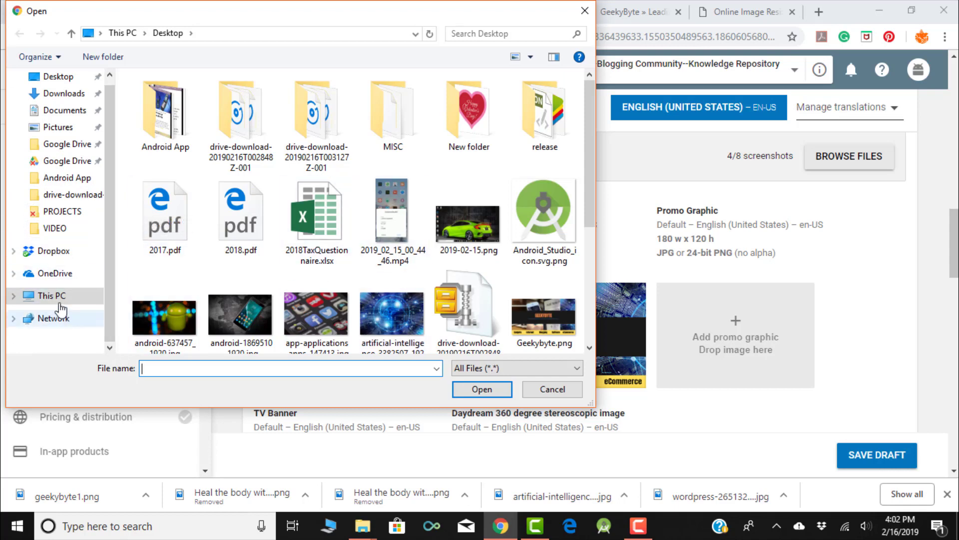
left_click(52, 295)
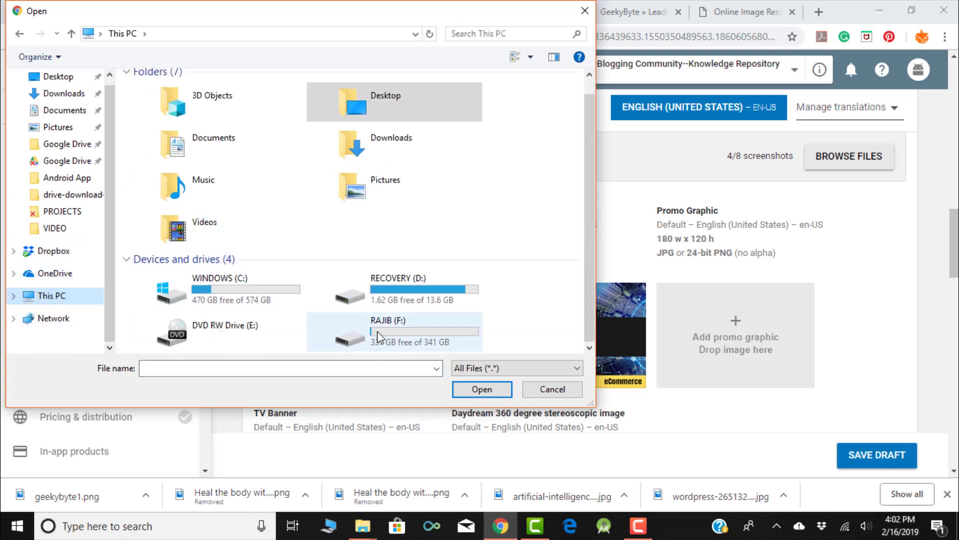
double_click(377, 338)
double_click(174, 97)
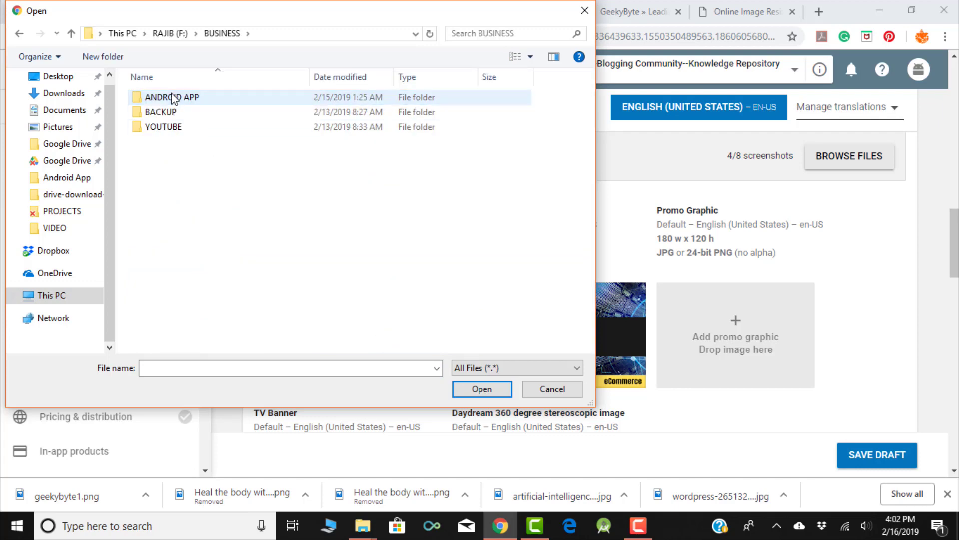
double_click(173, 128)
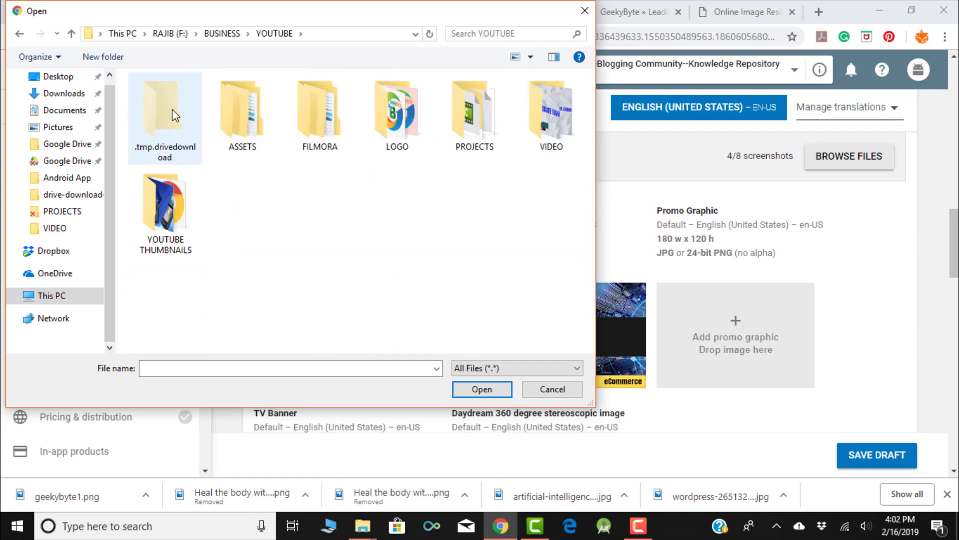
double_click(386, 128)
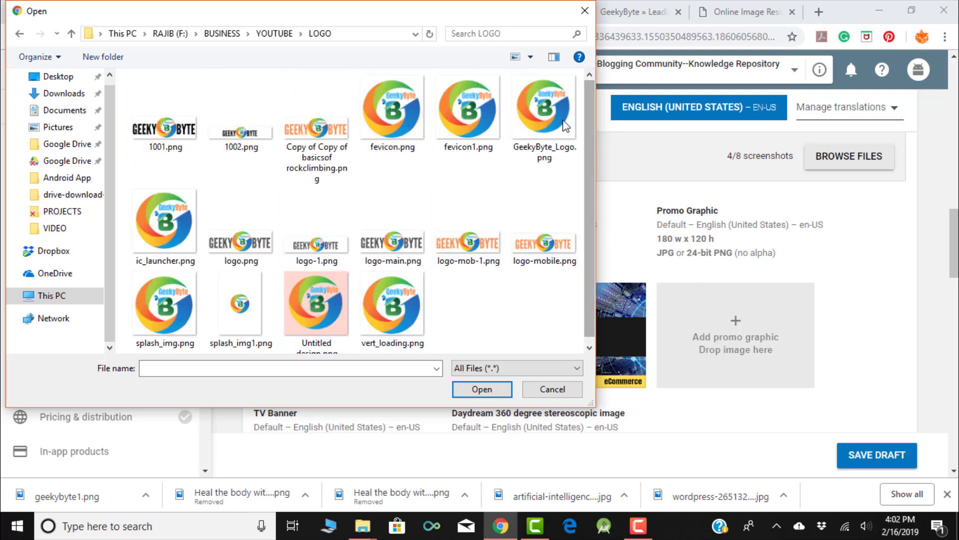
left_click(544, 115)
left_click(490, 391)
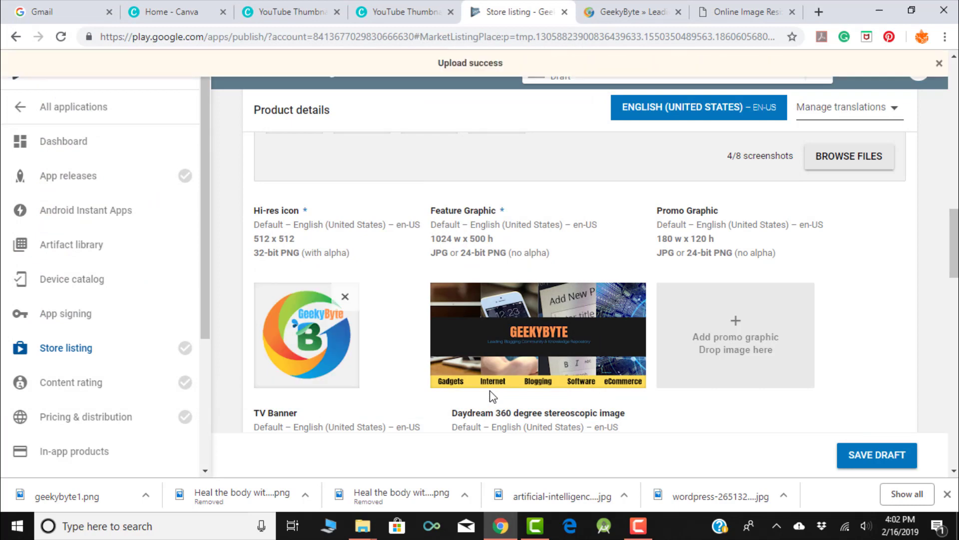
- Set the application type to Applications and the category to Education
scroll(489, 379, "down", 3)
scroll(487, 361, "down", 1)
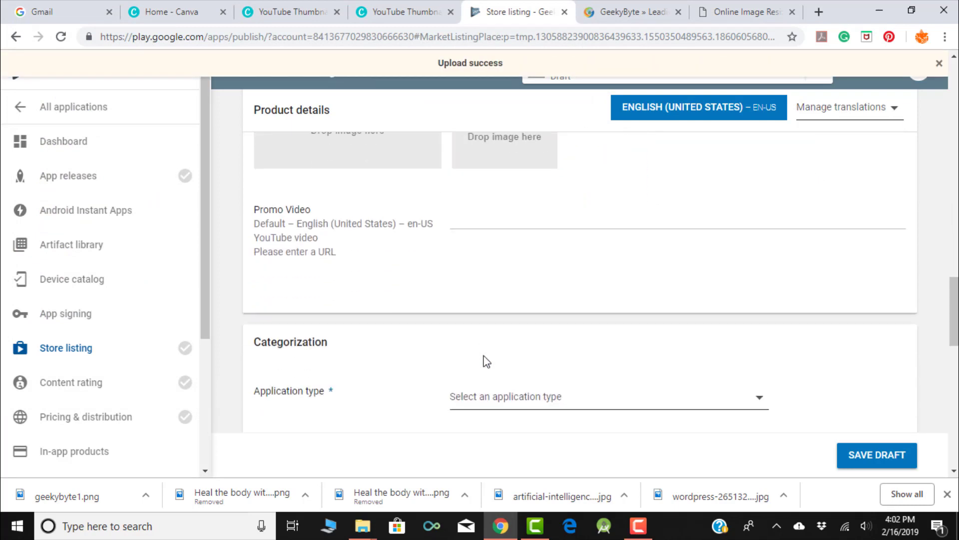
scroll(487, 361, "down", 2)
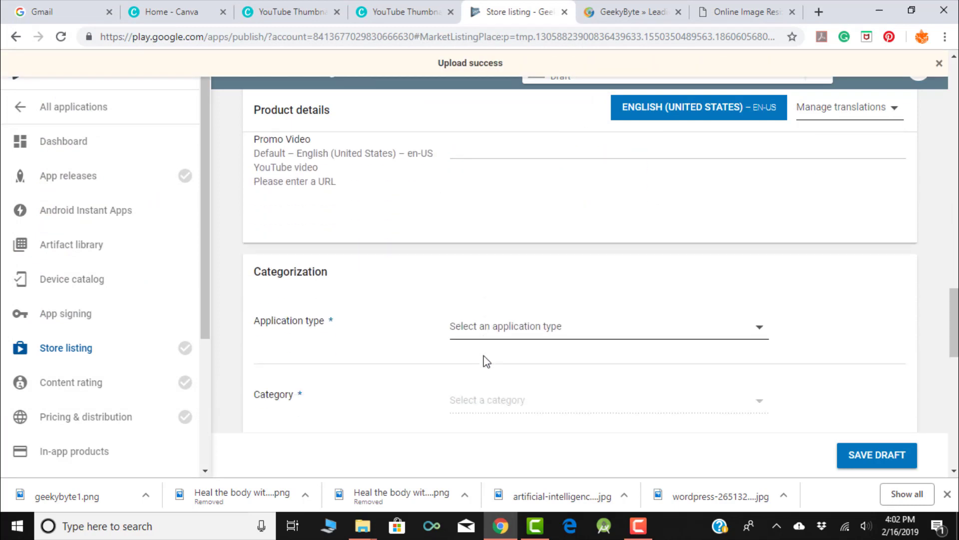
left_click(542, 333)
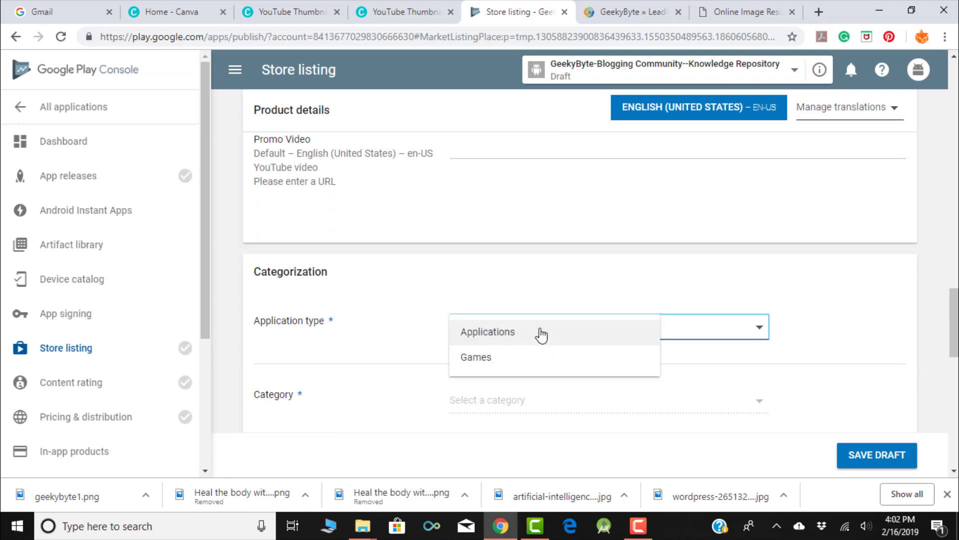
left_click(542, 334)
left_click(522, 400)
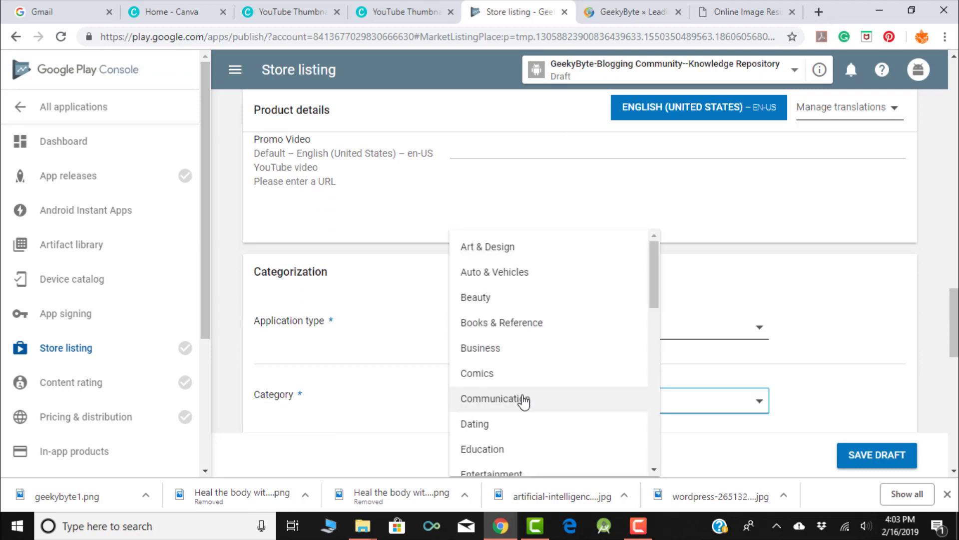
scroll(560, 308, "down", 1)
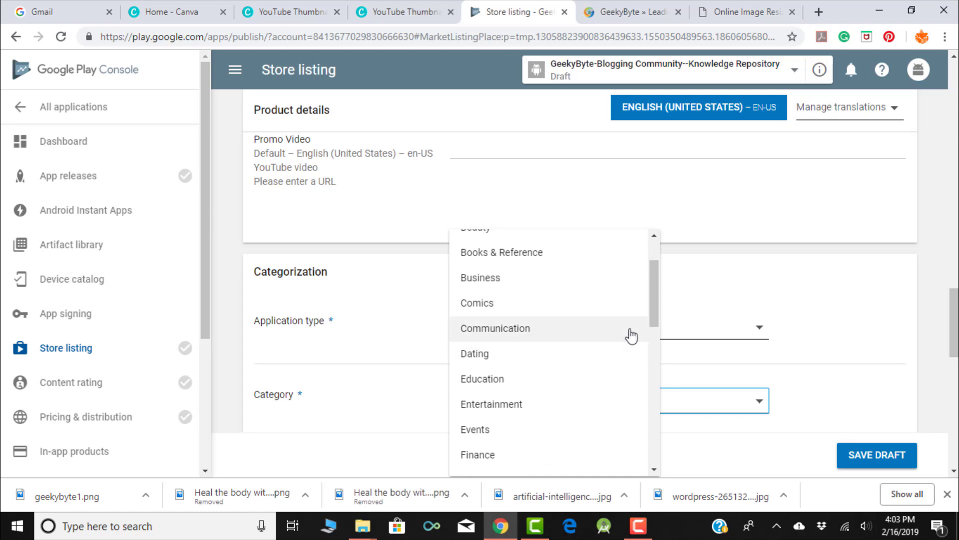
left_click_drag(658, 305, 694, 460)
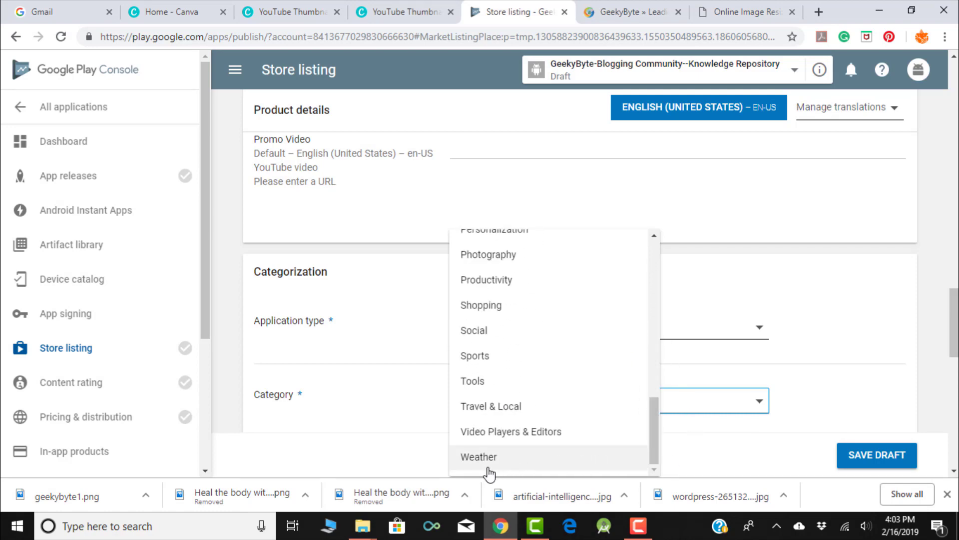
scroll(512, 314, "up", 6)
left_click(513, 300)
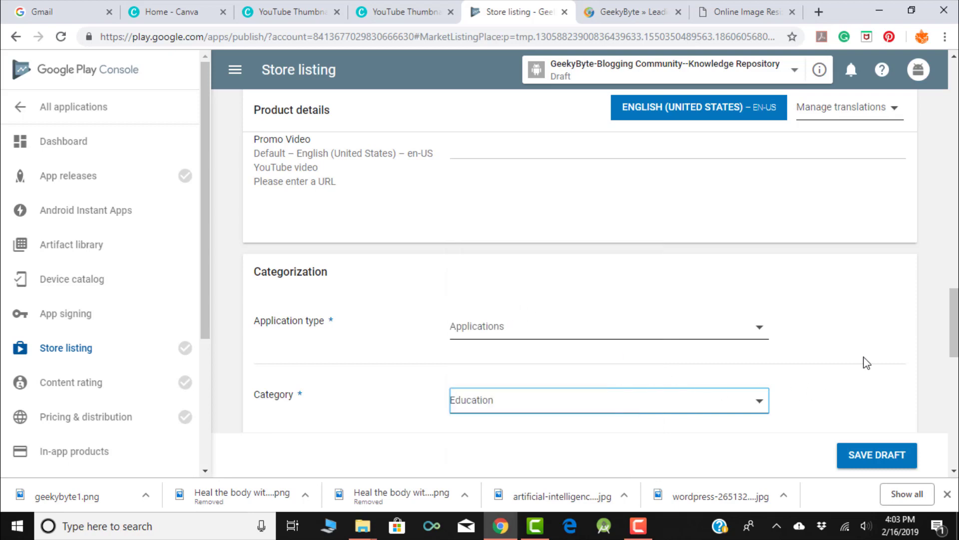
scroll(861, 320, "down", 3)
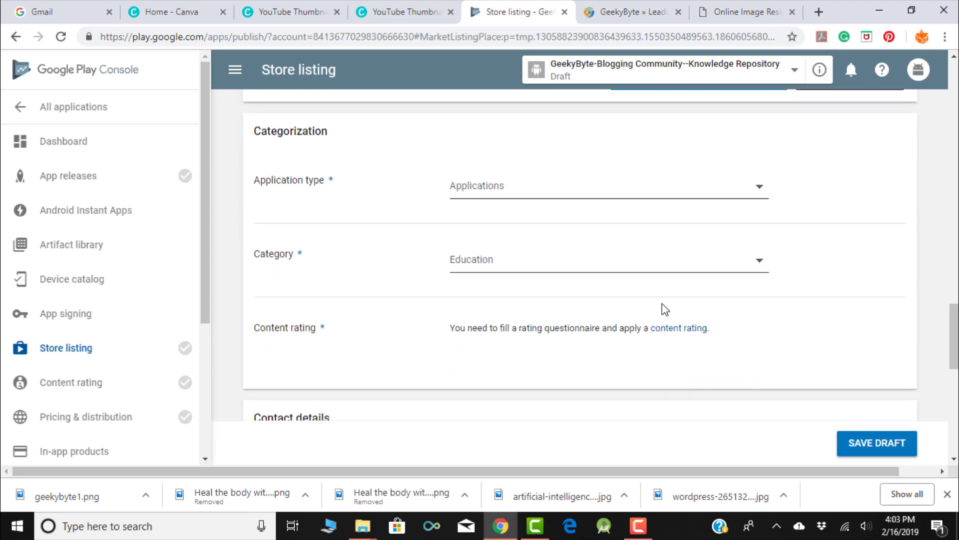
- Replace the old domain in the website address, then focus the Privacy Policy URL field
scroll(662, 308, "down", 4)
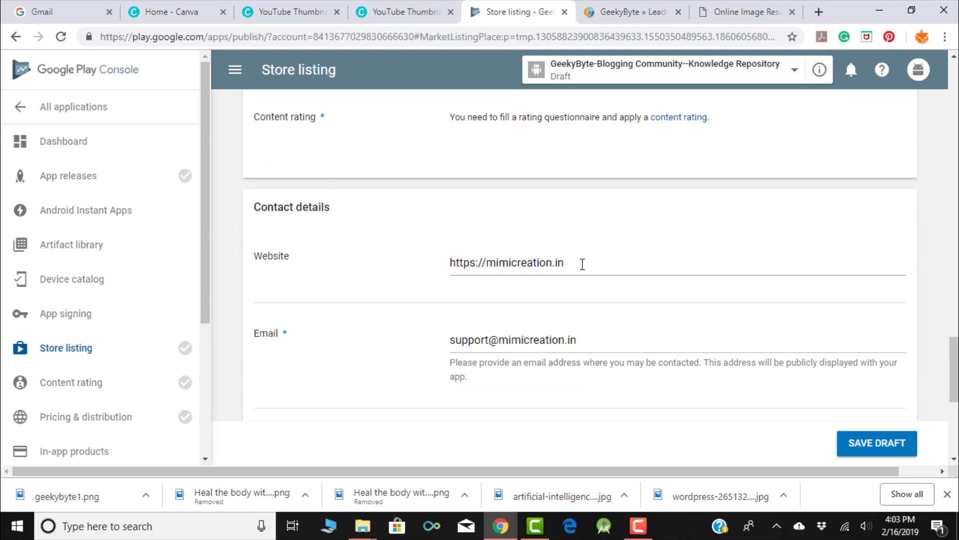
left_click(583, 264)
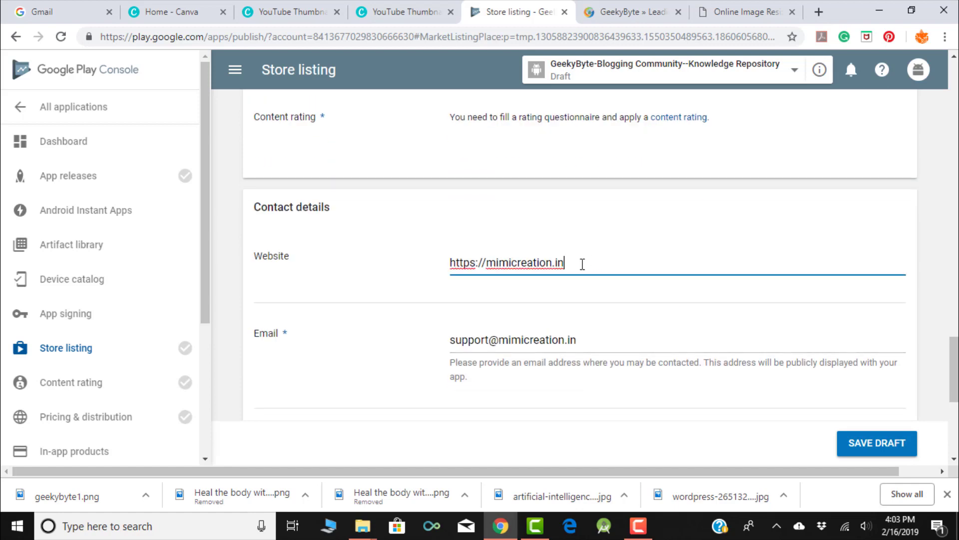
left_click(496, 266, "shift")
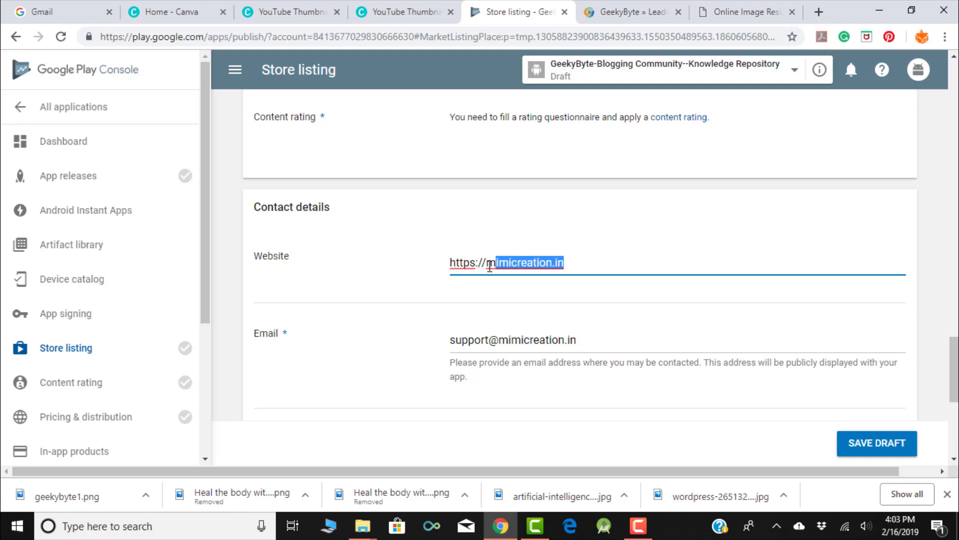
type("gee")
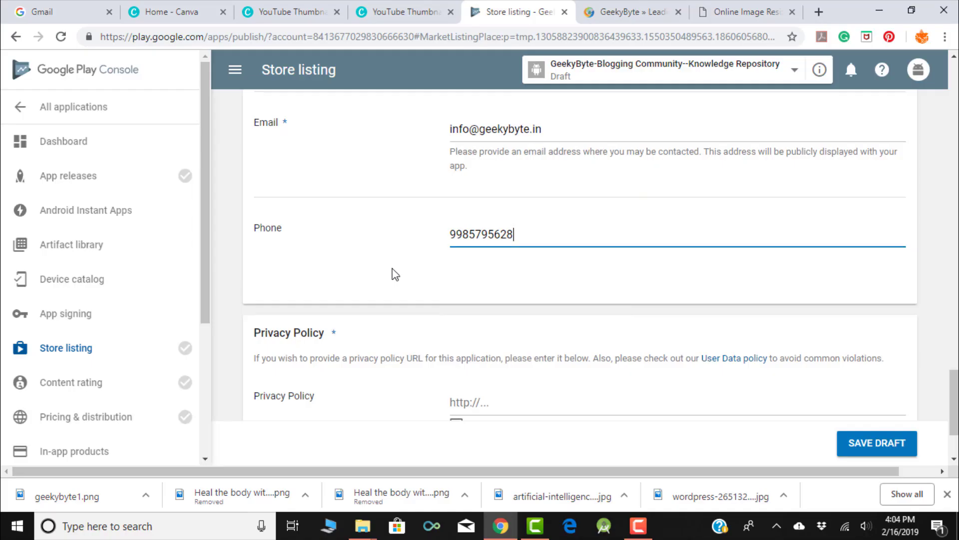
scroll(392, 274, "down", 1)
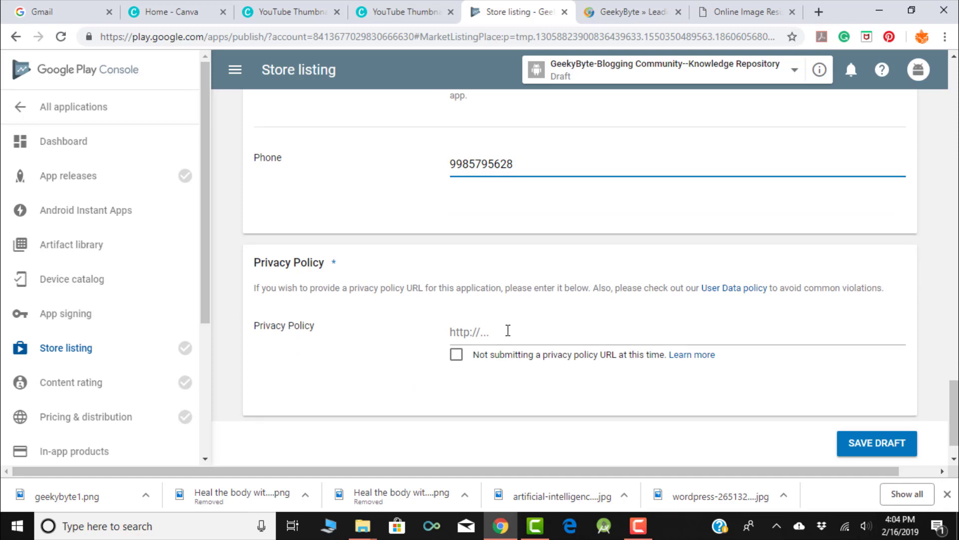
left_click(507, 330)
- Open the GeekyByte site's Privacy Policy page, copy its URL, and return to the store listing
left_click(632, 12)
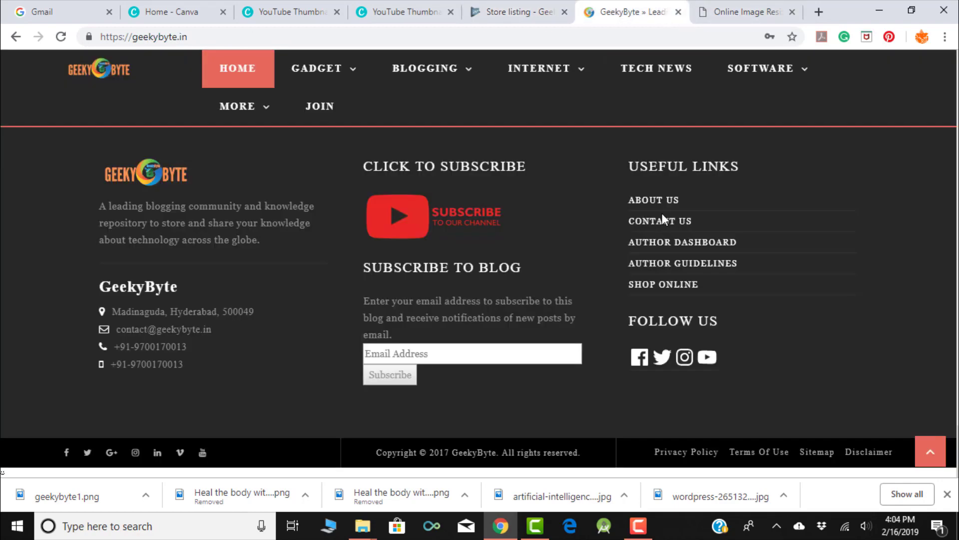
left_click(692, 452)
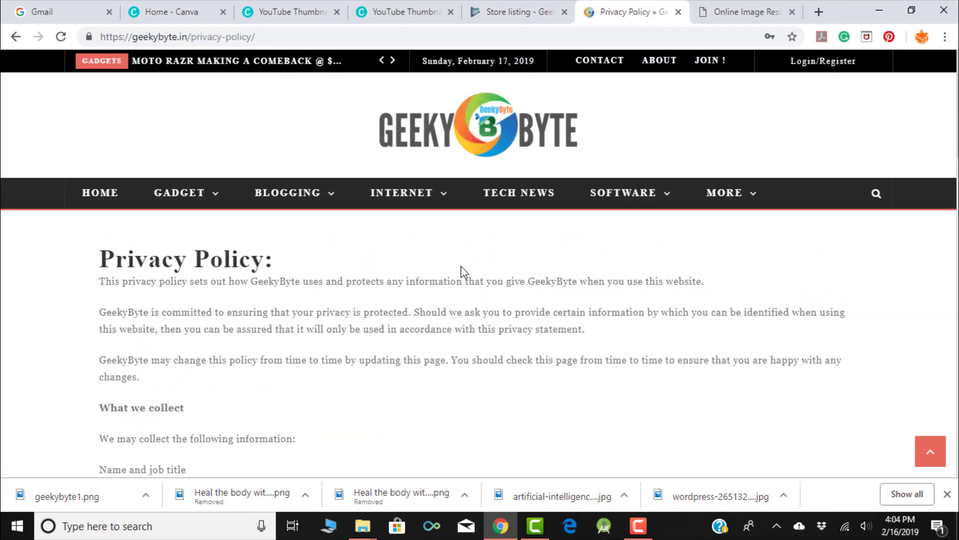
scroll(463, 272, "down", 12)
scroll(463, 272, "down", 3)
left_click(304, 36)
key("ctrl+c")
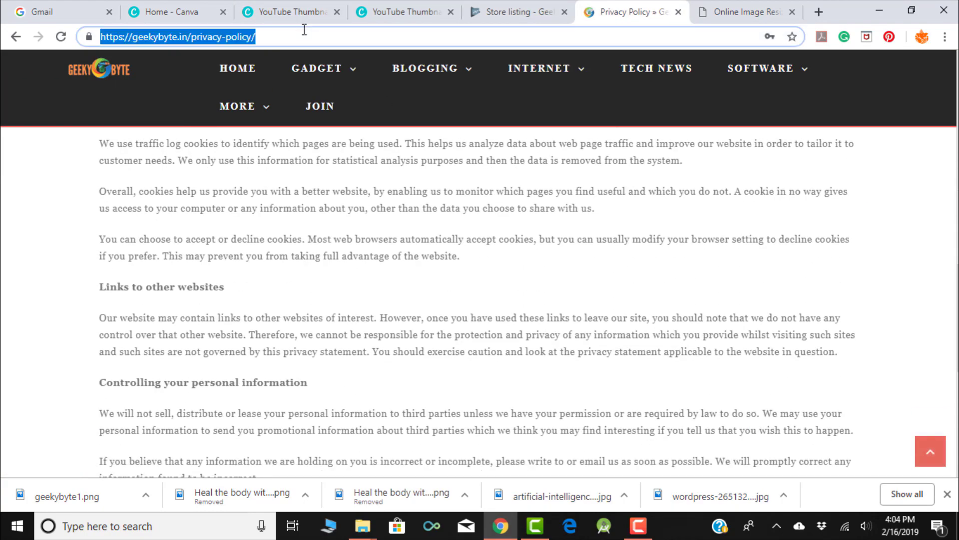
left_click(507, 12)
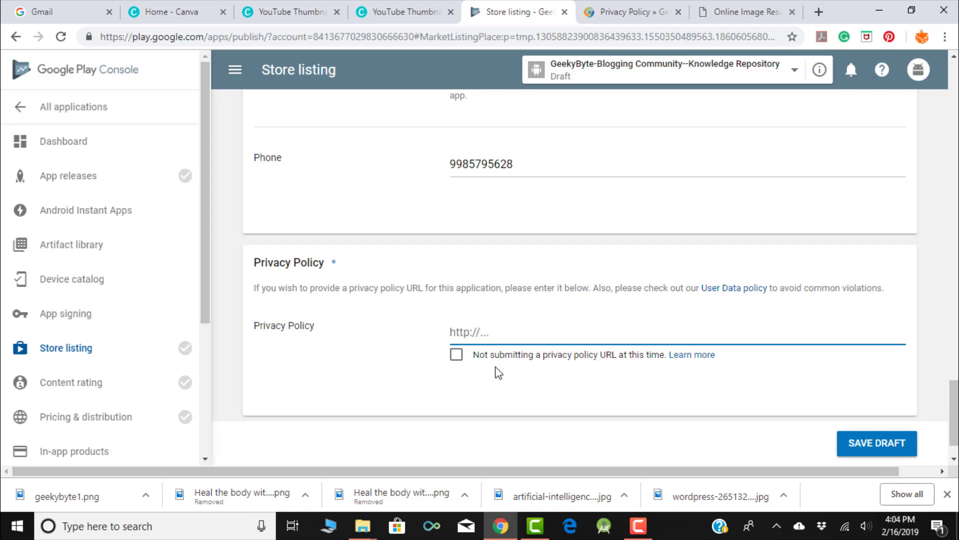
key("ctrl+v")
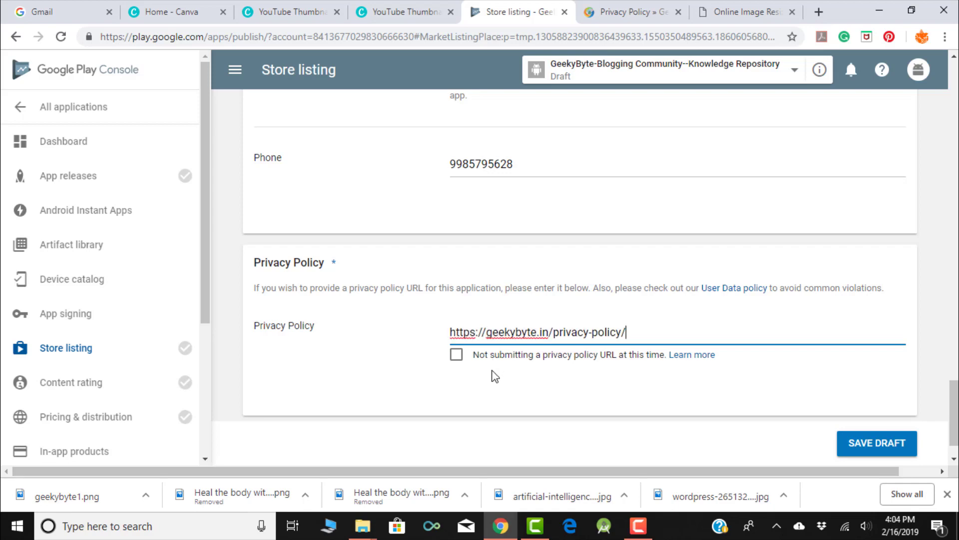
scroll(494, 376, "down", 1)
scroll(662, 222, "up", 15)
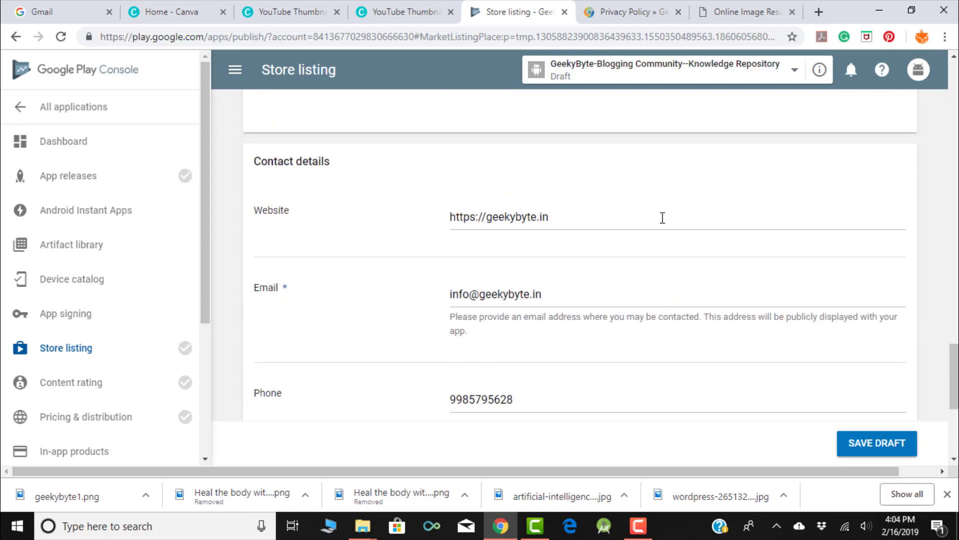
scroll(664, 223, "up", 10)
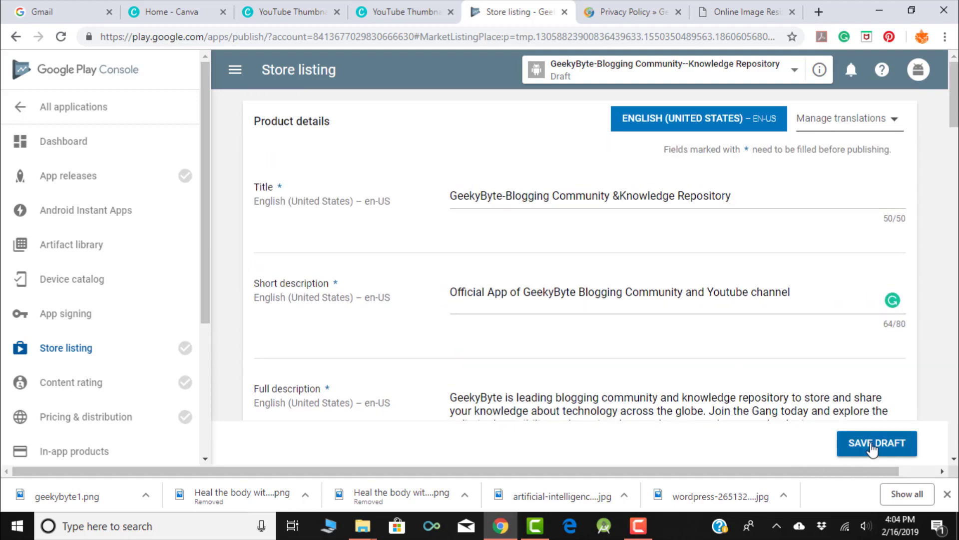
- Try saving the store listing draft, then add 91 to the contact phone number after the error
left_click(872, 449)
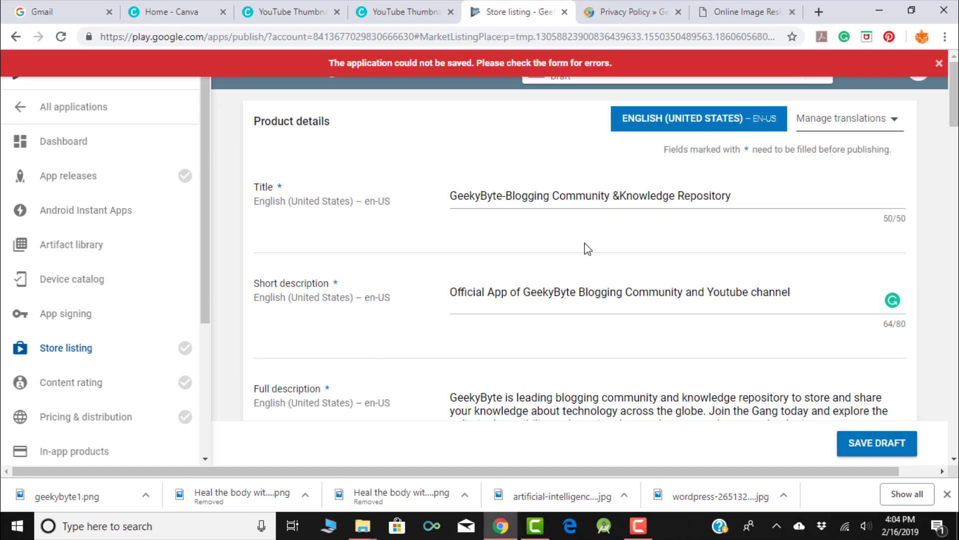
scroll(584, 242, "down", 4)
scroll(586, 244, "down", 10)
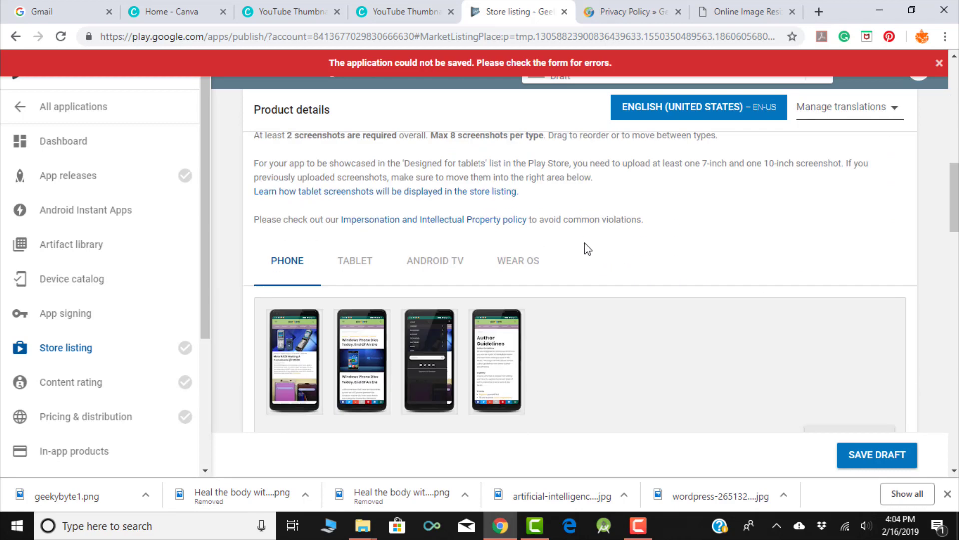
scroll(585, 244, "down", 9)
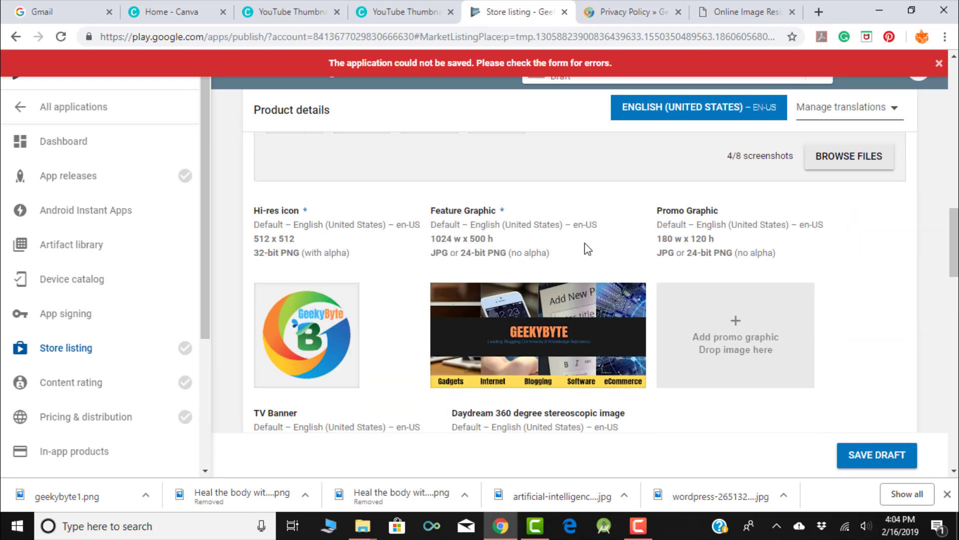
scroll(585, 243, "down", 10)
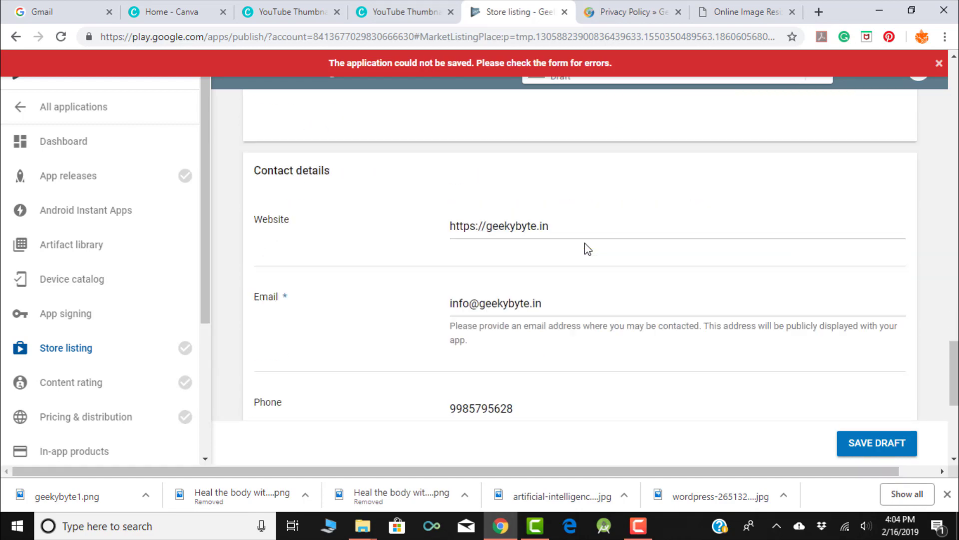
left_click(451, 301)
type("91")
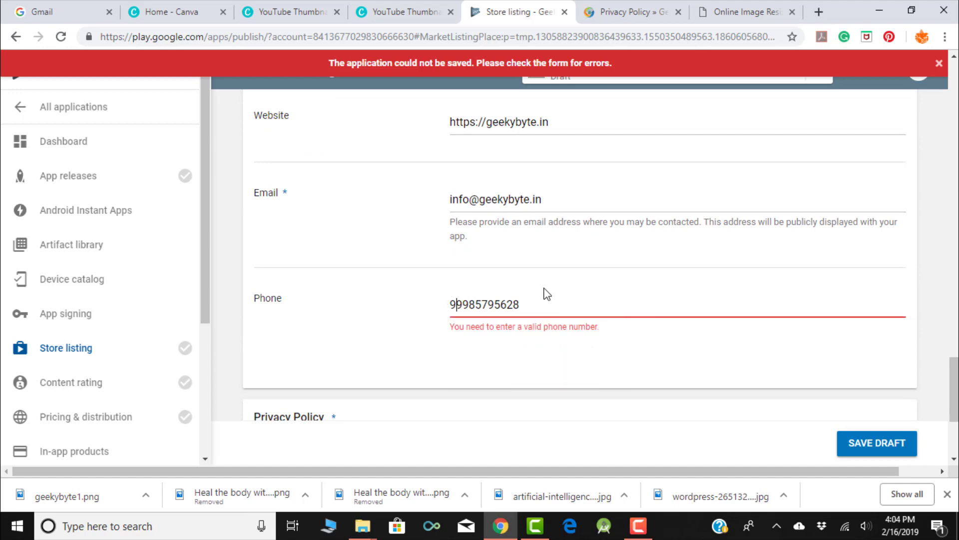
- Complete the +91 country code on the phone number and save the draft successfully
left_click(870, 444)
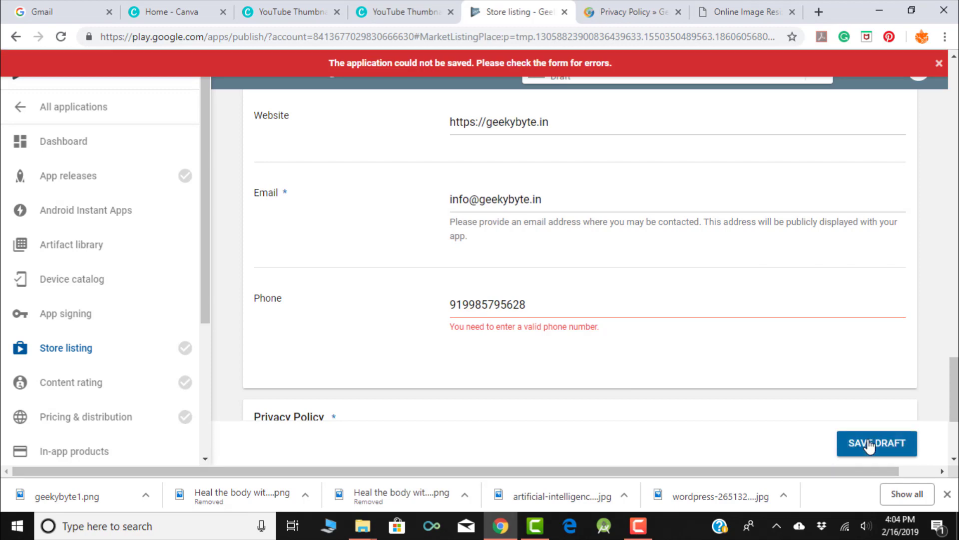
left_click(534, 304)
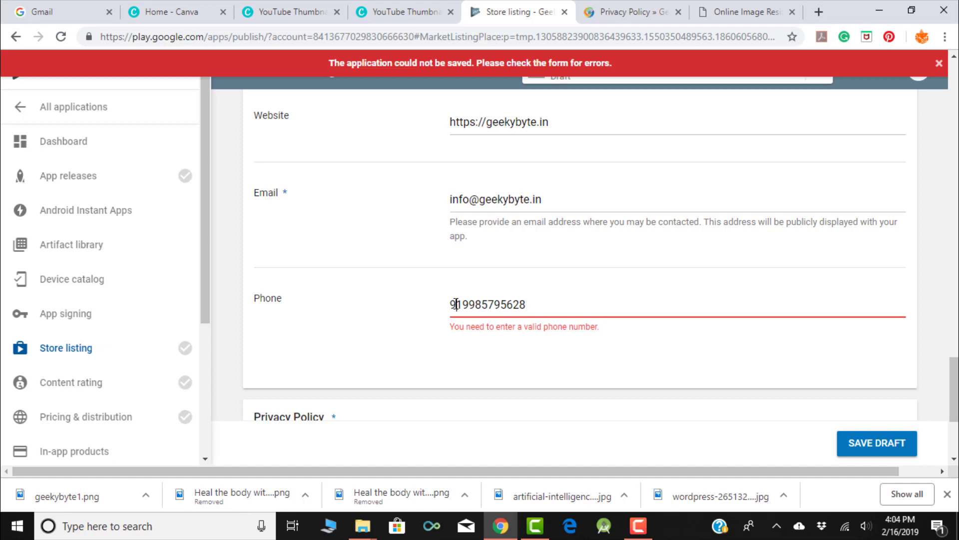
type("+")
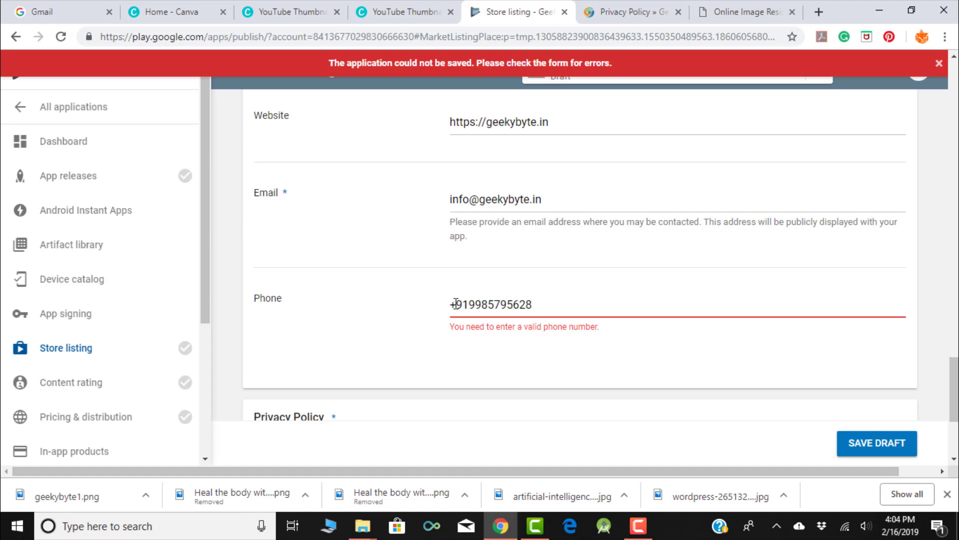
left_click(903, 443)
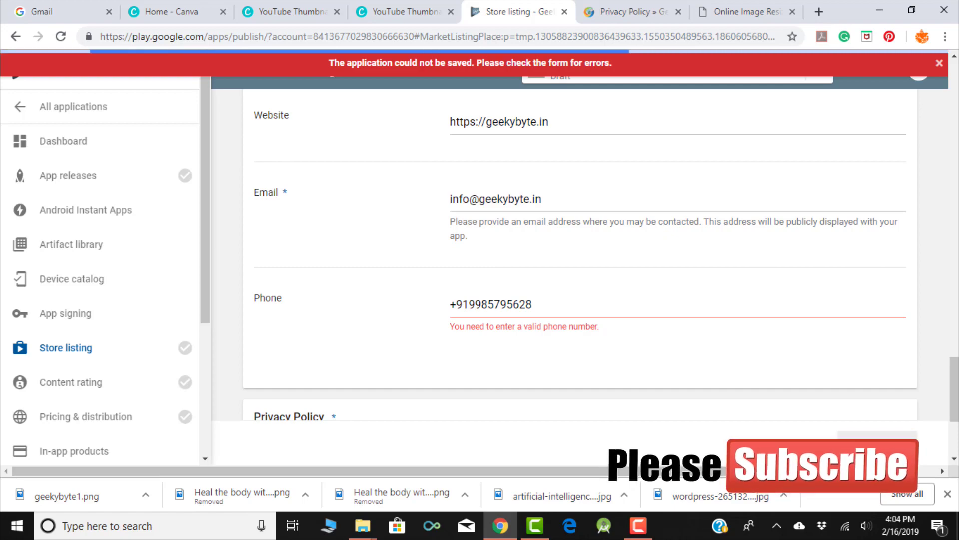
scroll(756, 299, "down", 3)
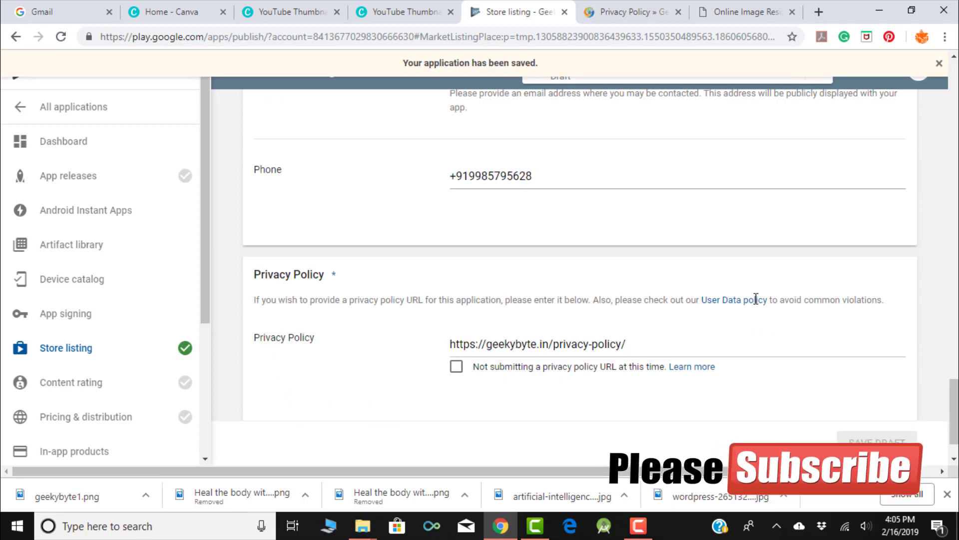
scroll(755, 299, "up", 15)
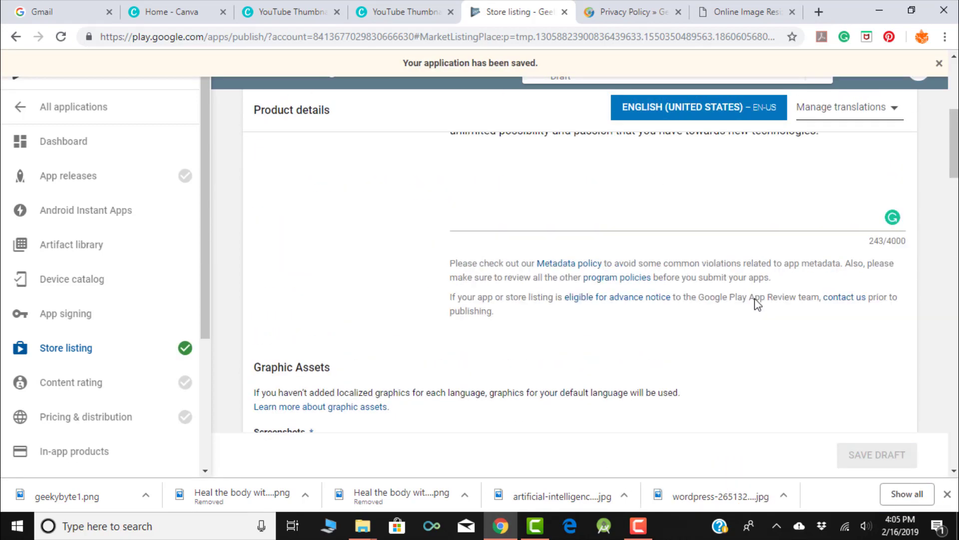
scroll(758, 300, "up", 6)
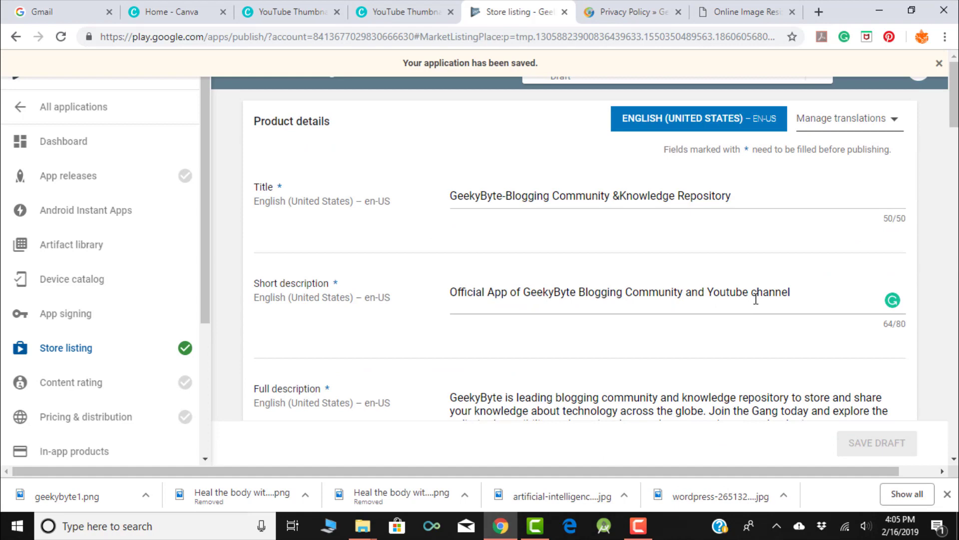
- Start a new release on the Production track from App releases
left_click(72, 175)
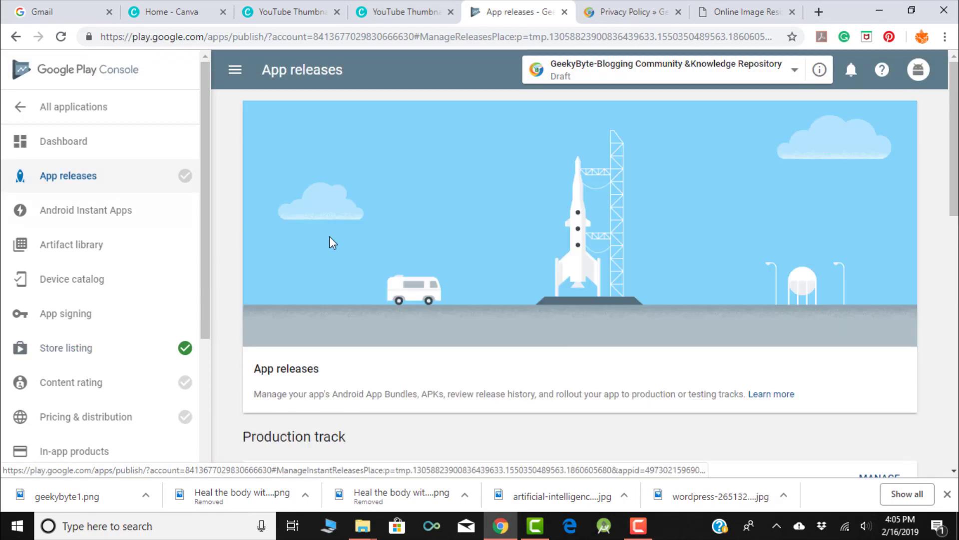
scroll(369, 216, "down", 4)
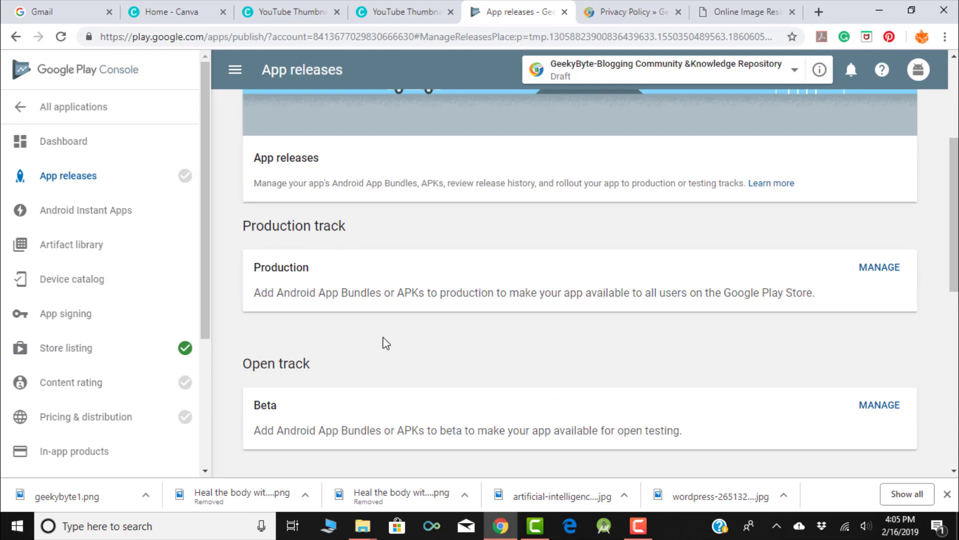
scroll(358, 215, "down", 2)
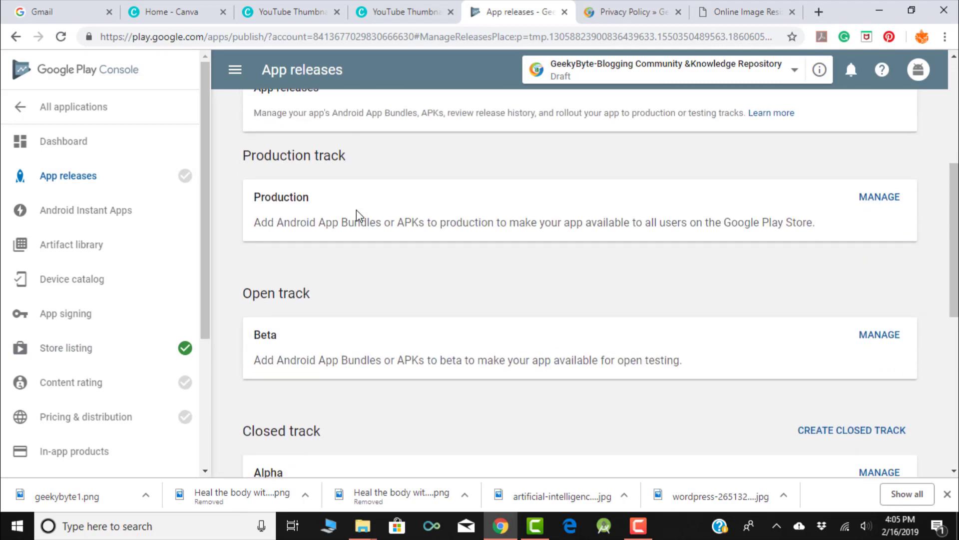
scroll(358, 216, "up", 3)
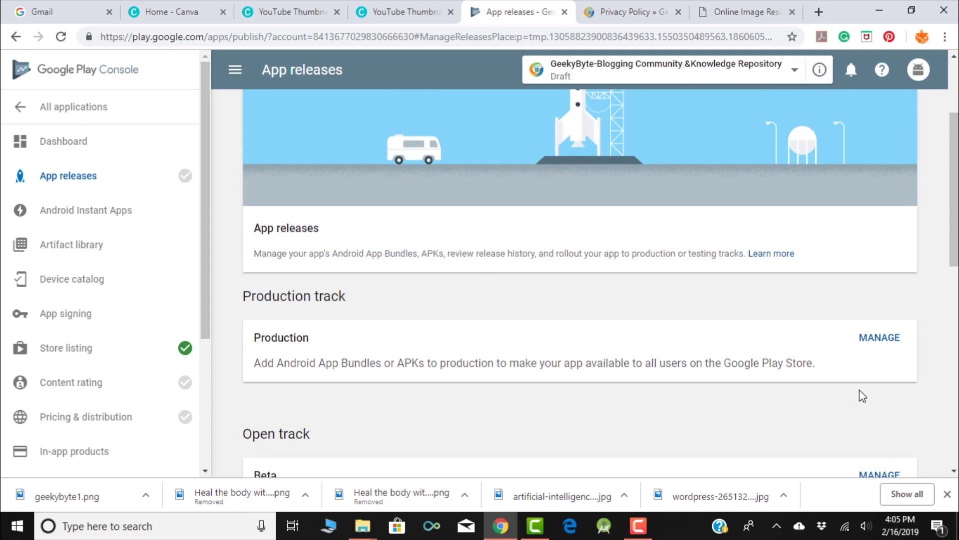
left_click(888, 342)
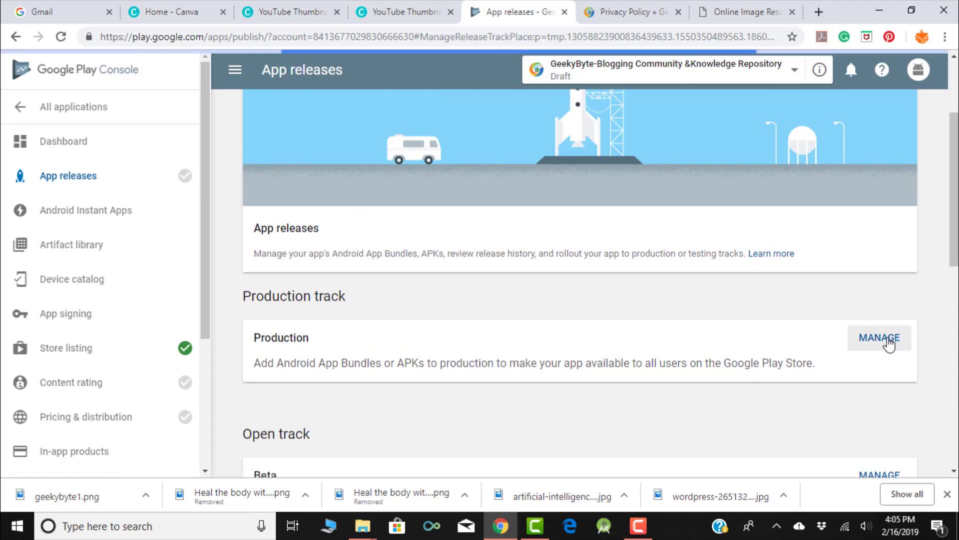
scroll(579, 244, "down", 3)
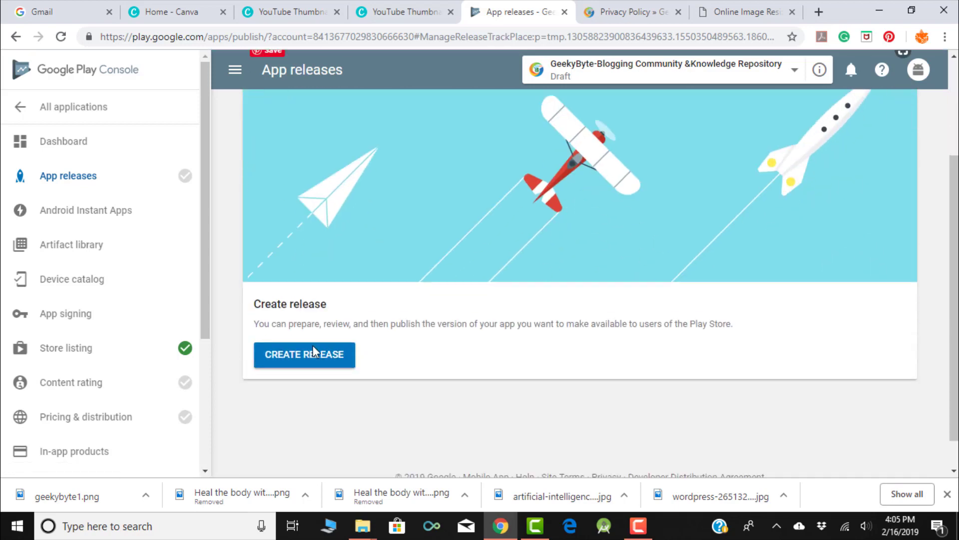
left_click(298, 357)
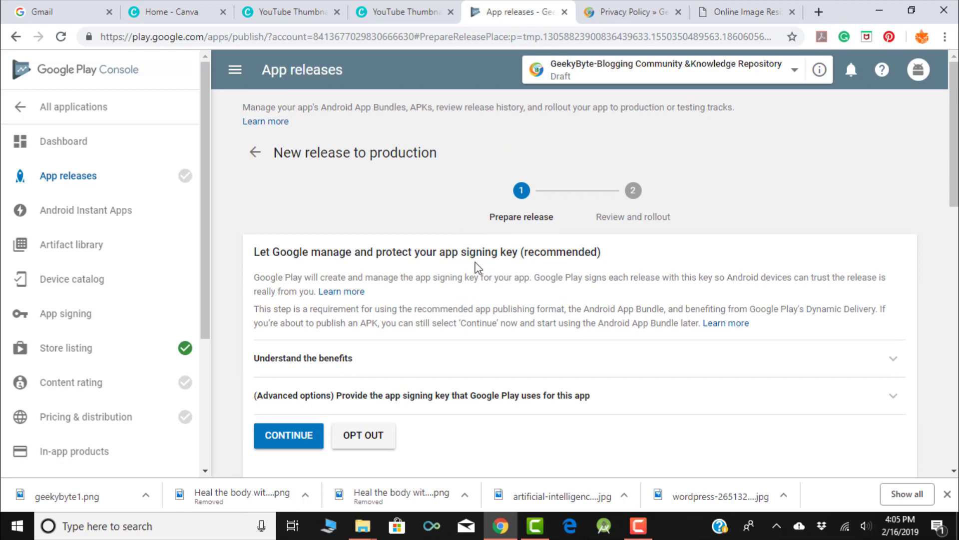
- Let Google manage the app signing key and accept the App Signing terms
scroll(464, 253, "down", 4)
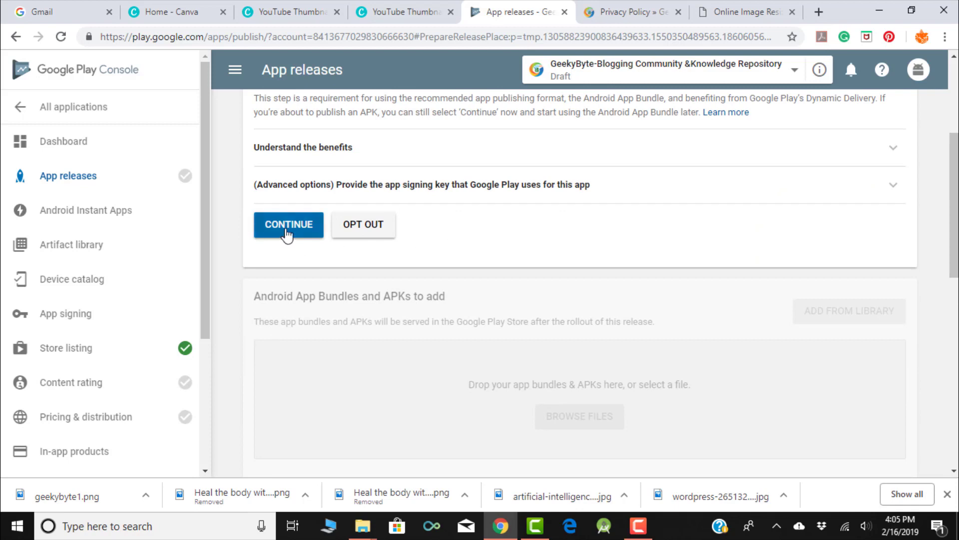
left_click(286, 233)
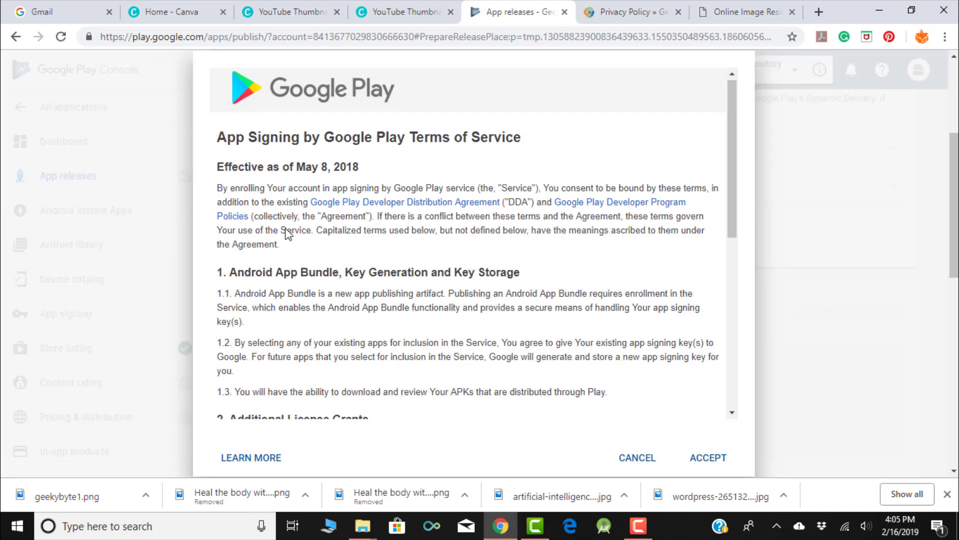
scroll(286, 233, "down", 10)
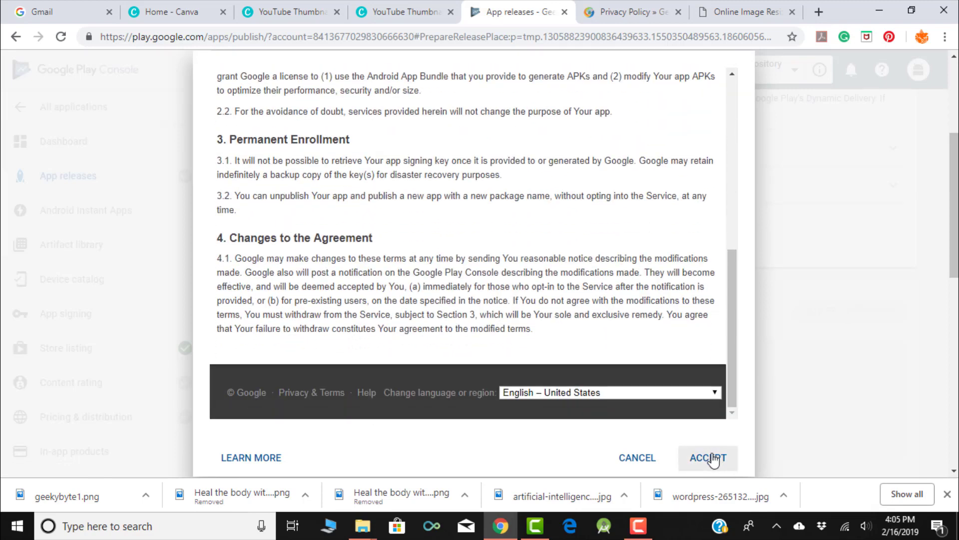
left_click(709, 458)
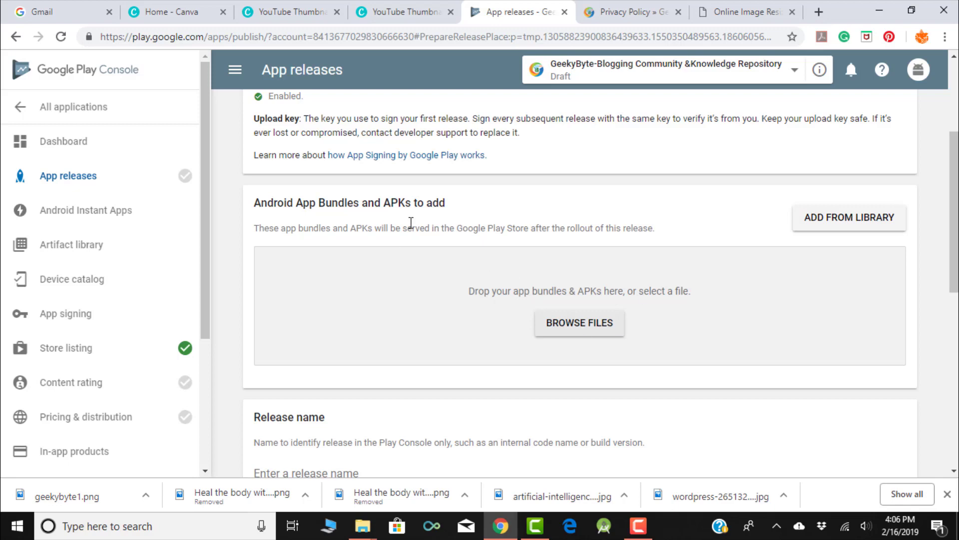
- Upload GeekyByte.apk from the Desktop release folder to the production release
left_click(581, 326)
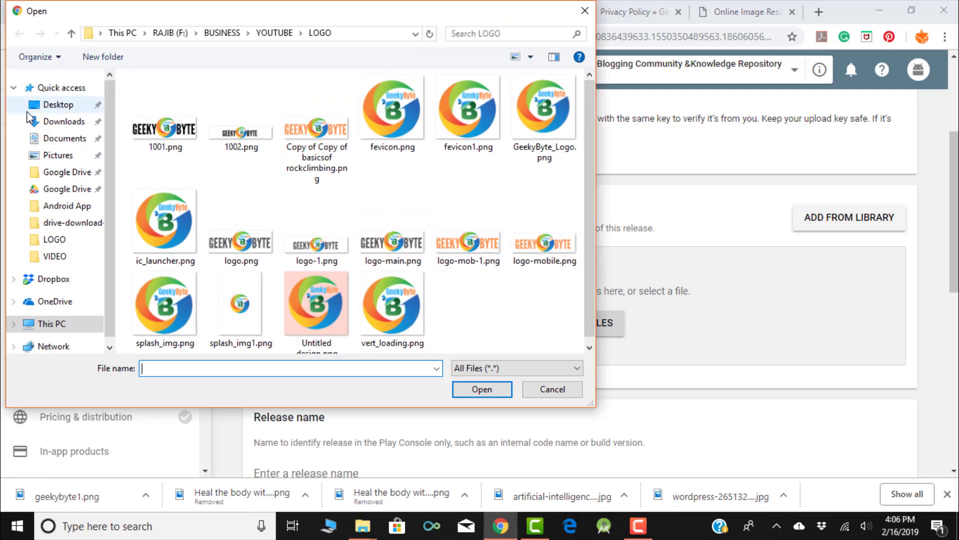
left_click(35, 109)
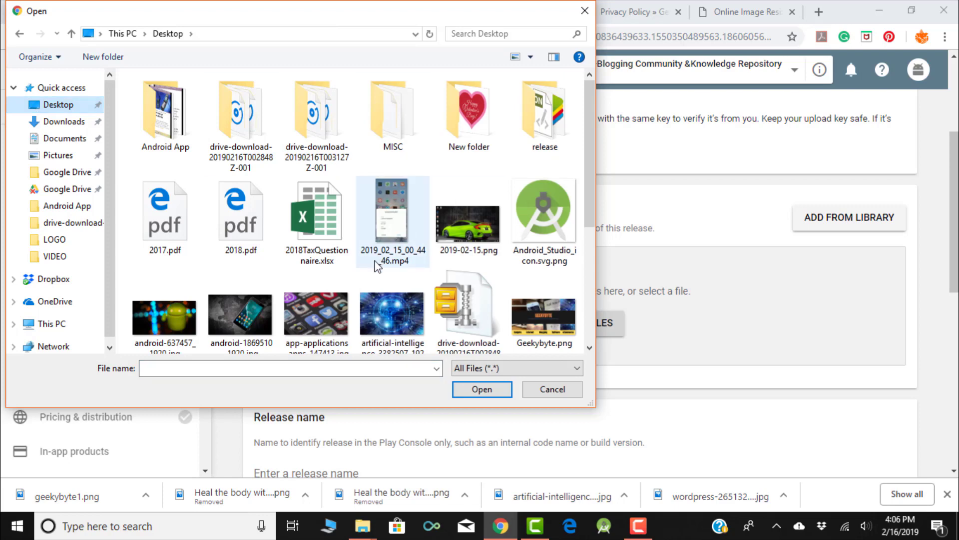
double_click(544, 115)
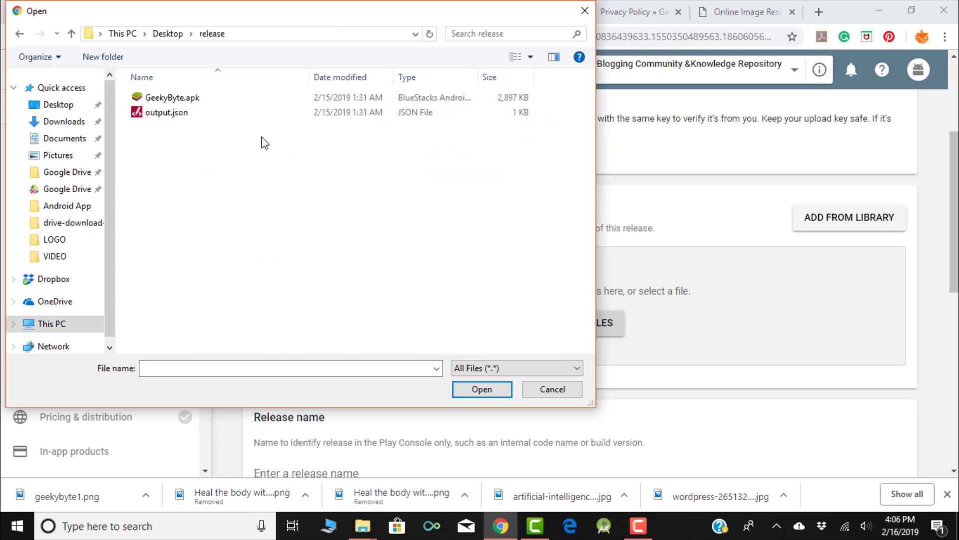
left_click(196, 99)
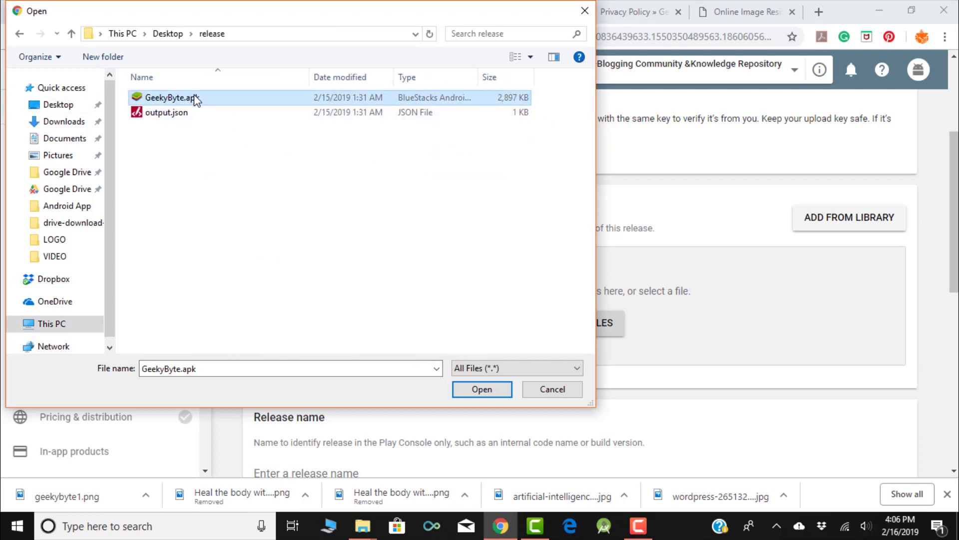
left_click(483, 390)
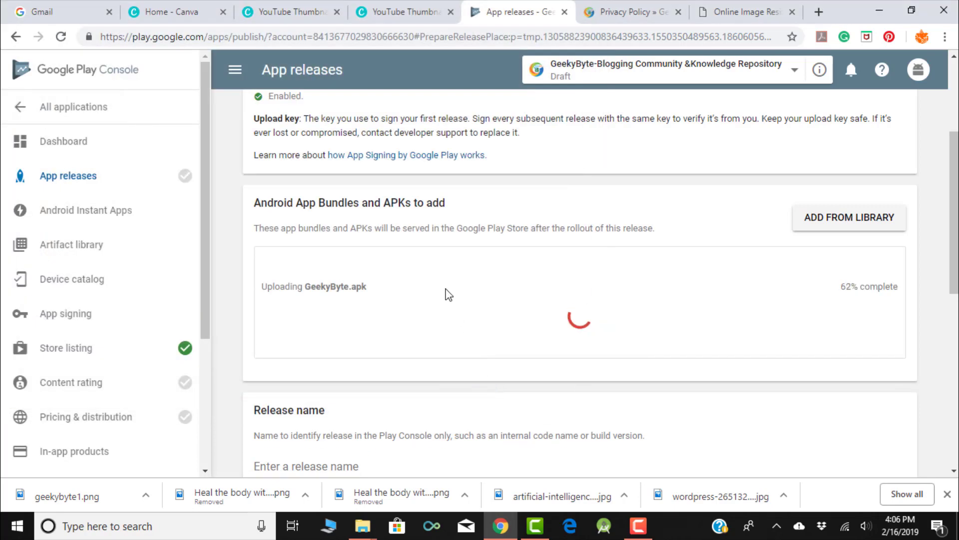
scroll(448, 294, "down", 1)
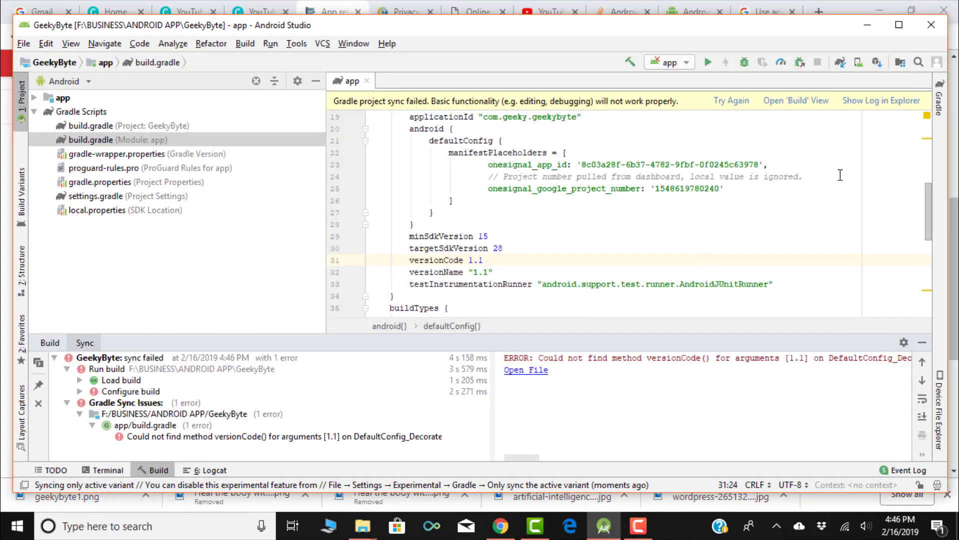
- Finish the Generate Signed Bundle wizard, then discard the failed upload in Play Console
scroll(840, 175, "down", 1)
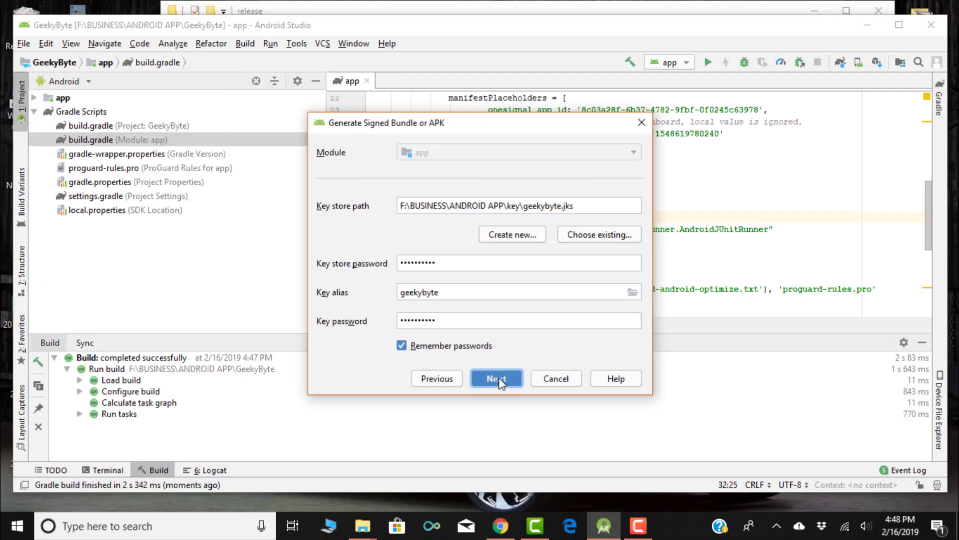
left_click(497, 378)
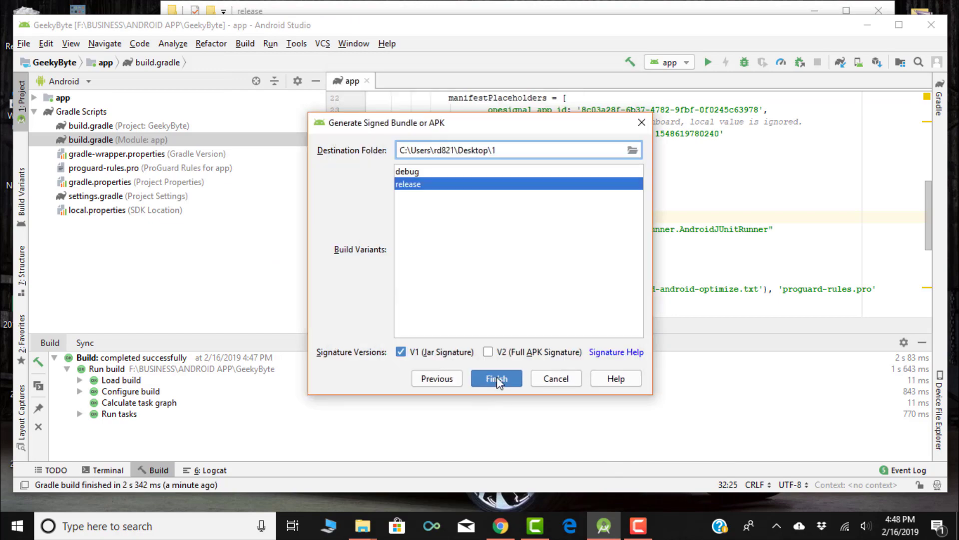
left_click(497, 378)
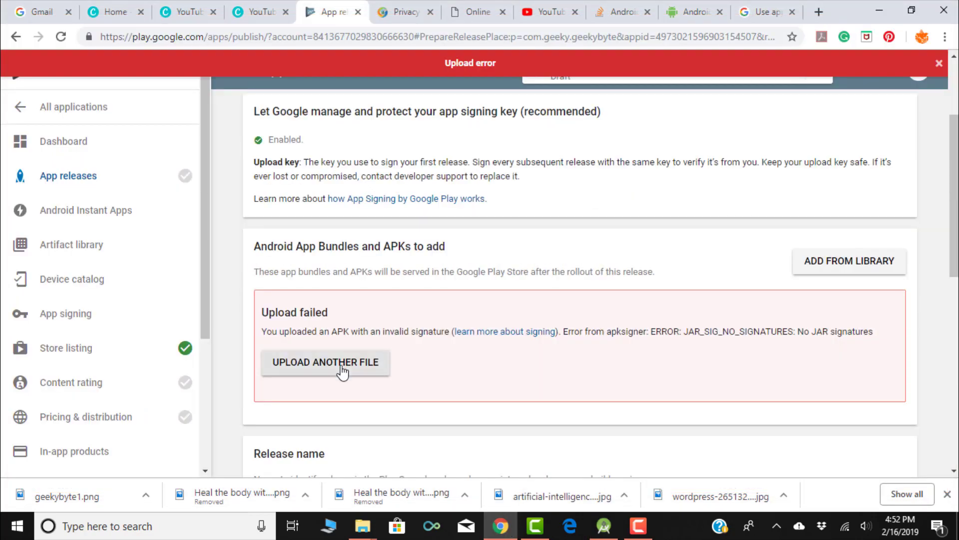
left_click(343, 369)
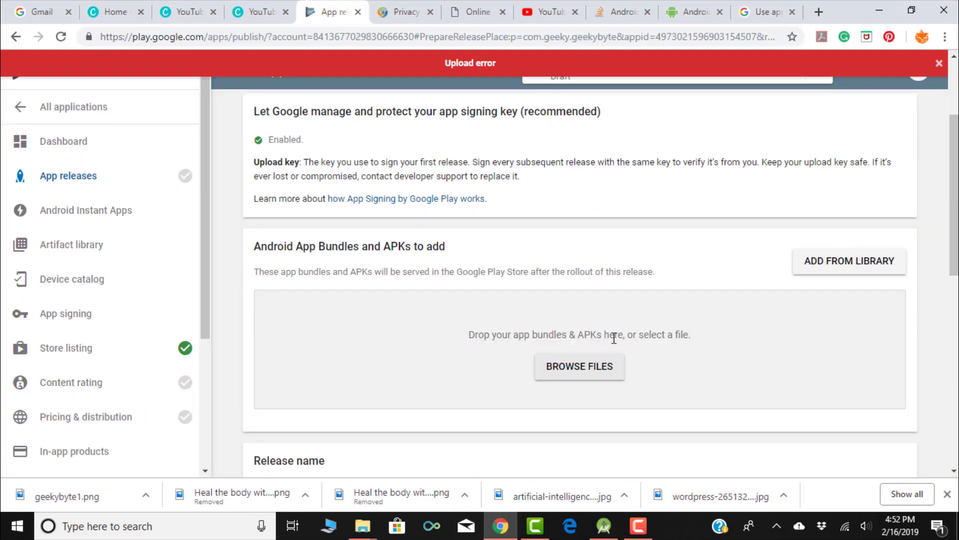
- Upload app.aab from the release folder as the new bundle, dismissing the antivirus popup
left_click(571, 367)
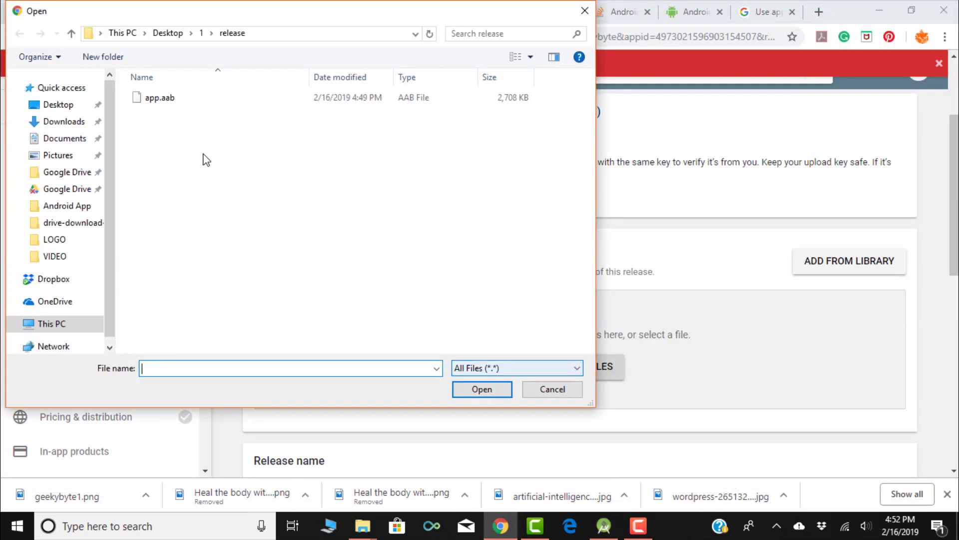
left_click(159, 98)
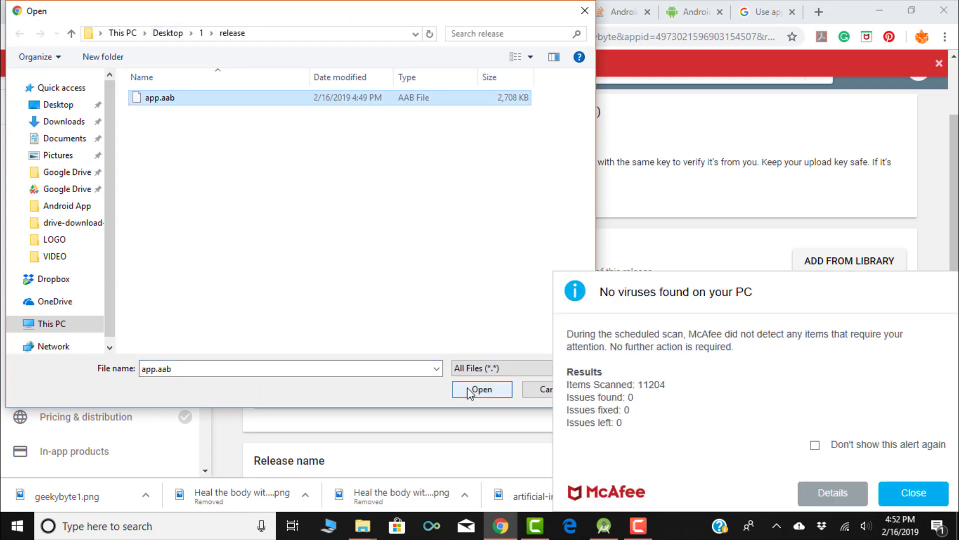
left_click(921, 485)
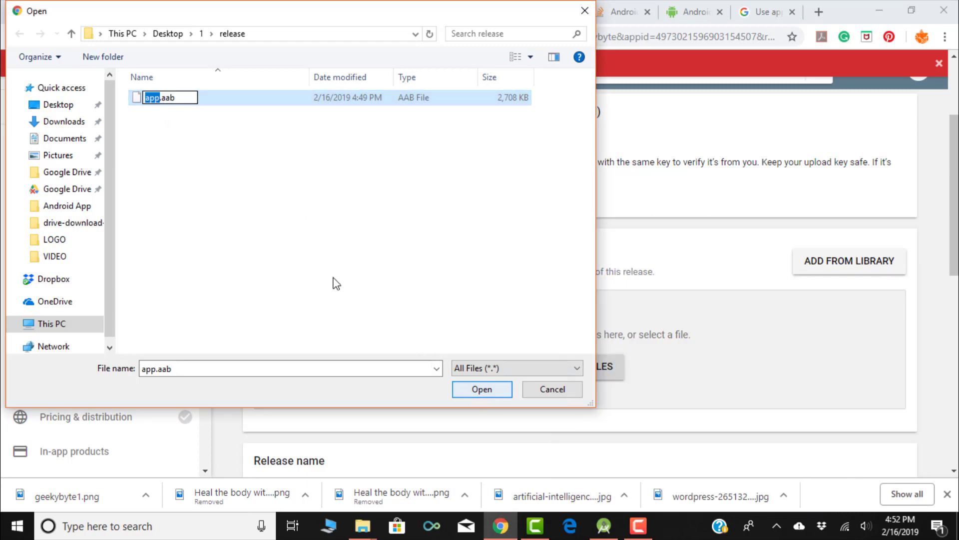
left_click(245, 175)
left_click(182, 99)
left_click(477, 391)
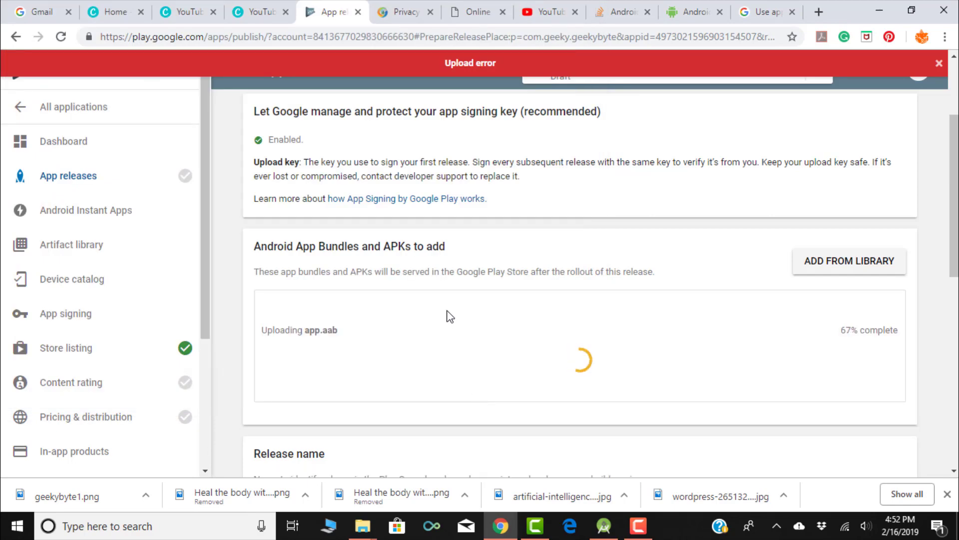
scroll(447, 307, "down", 3)
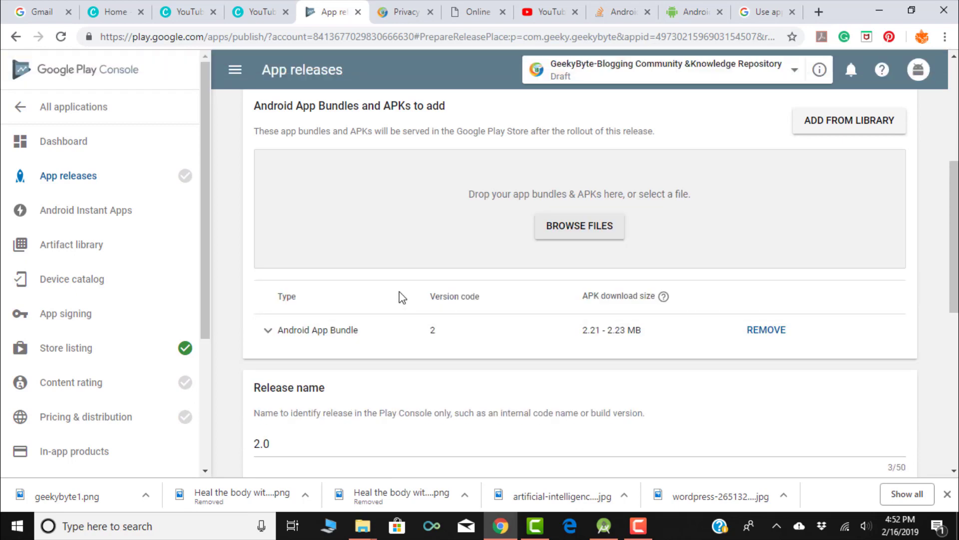
- Replace the placeholder en-US release notes with 'Initial Release' and save the release
scroll(400, 294, "down", 5)
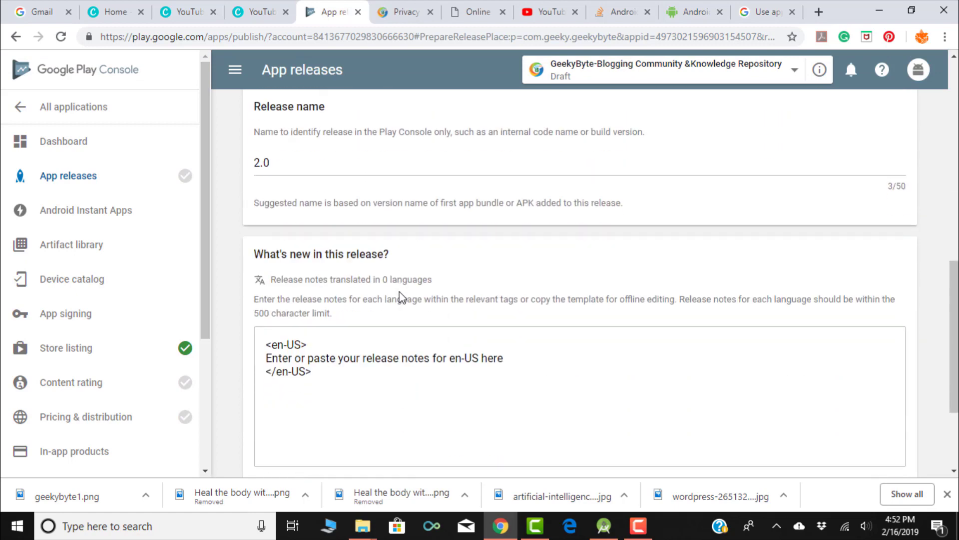
left_click(268, 359)
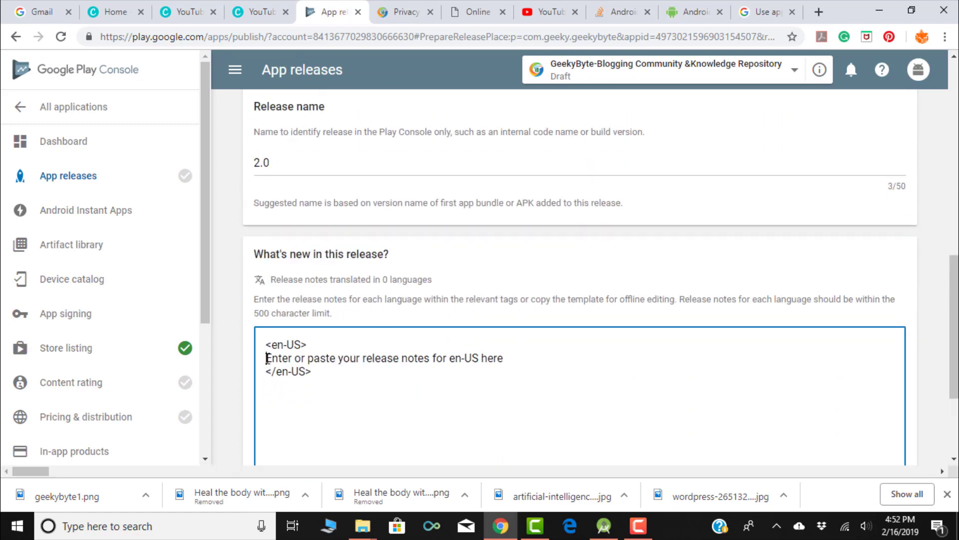
left_click_drag(268, 358, 506, 358)
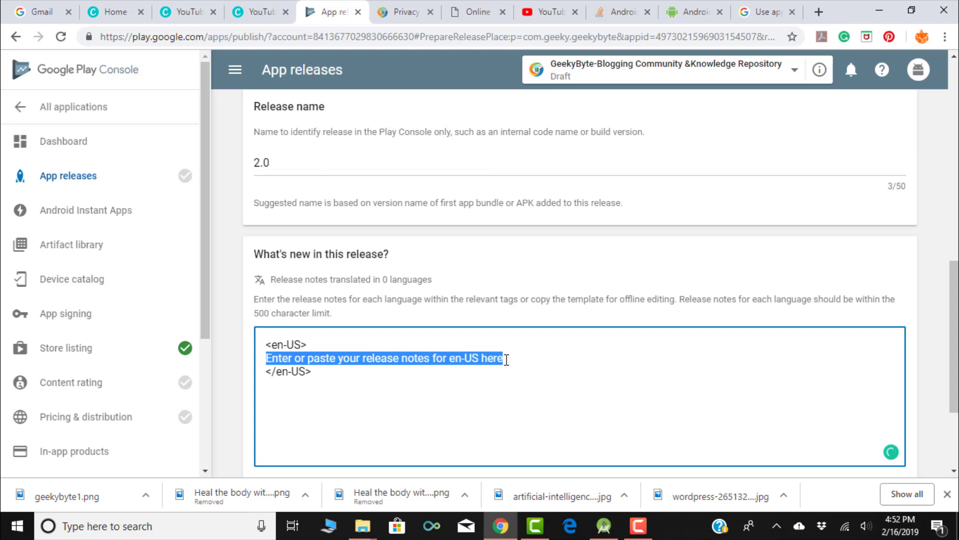
type("Initial Release")
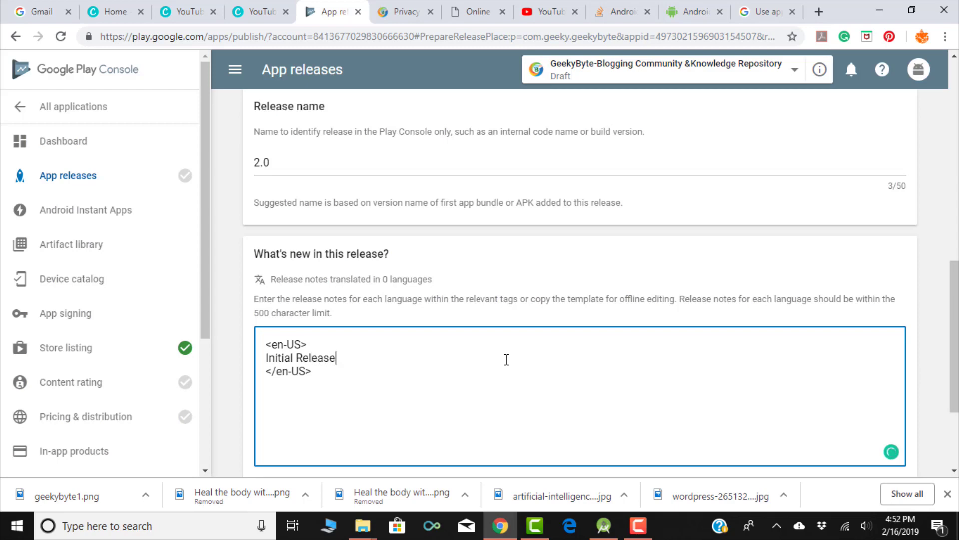
scroll(507, 358, "down", 3)
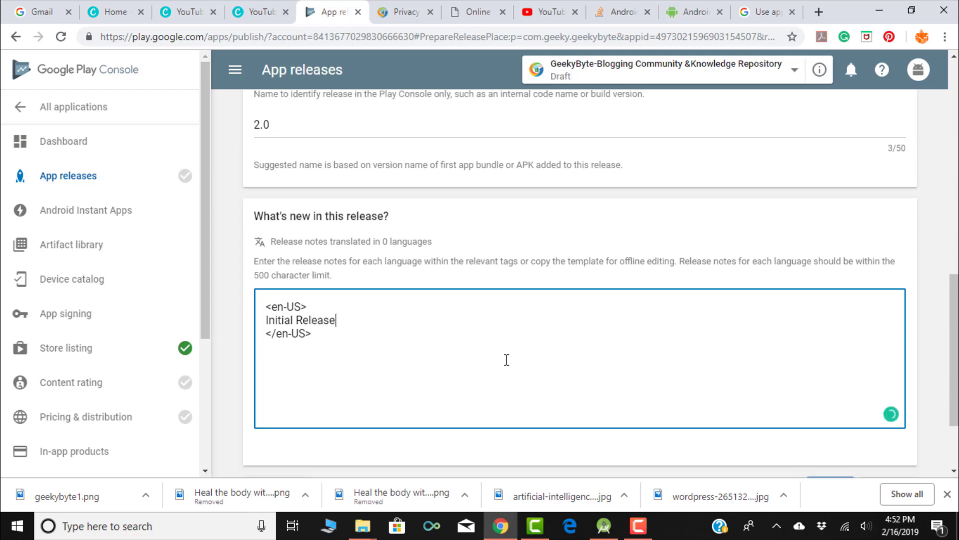
left_click(831, 385)
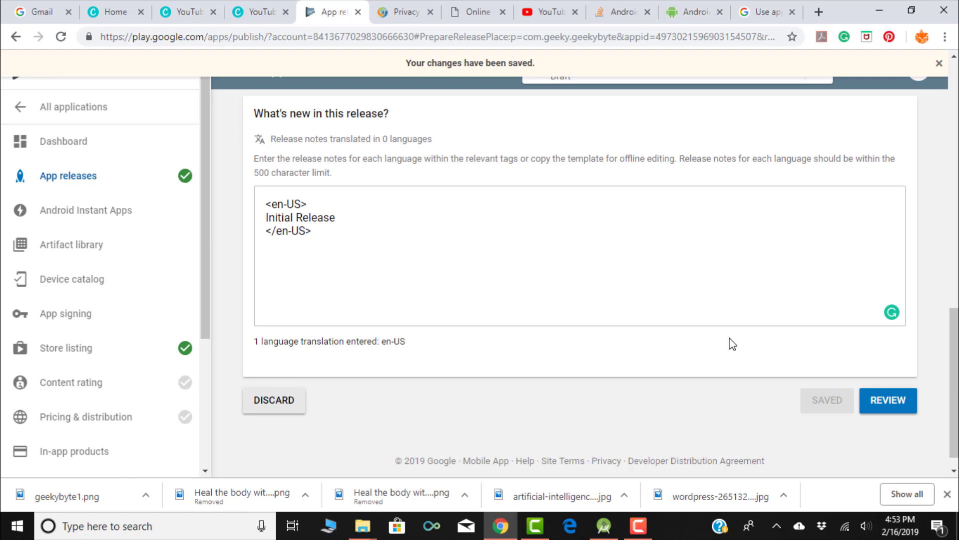
scroll(733, 344, "up", 15)
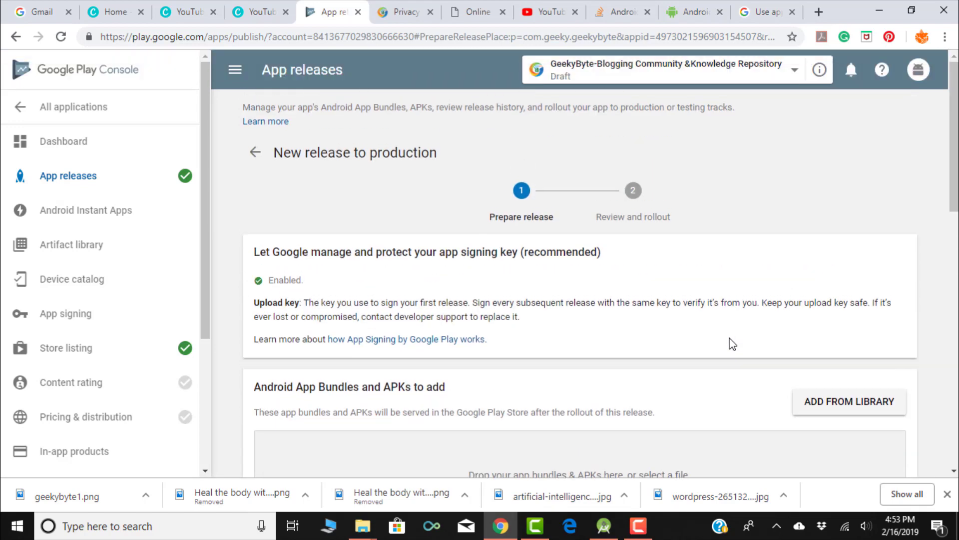
scroll(732, 344, "down", 5)
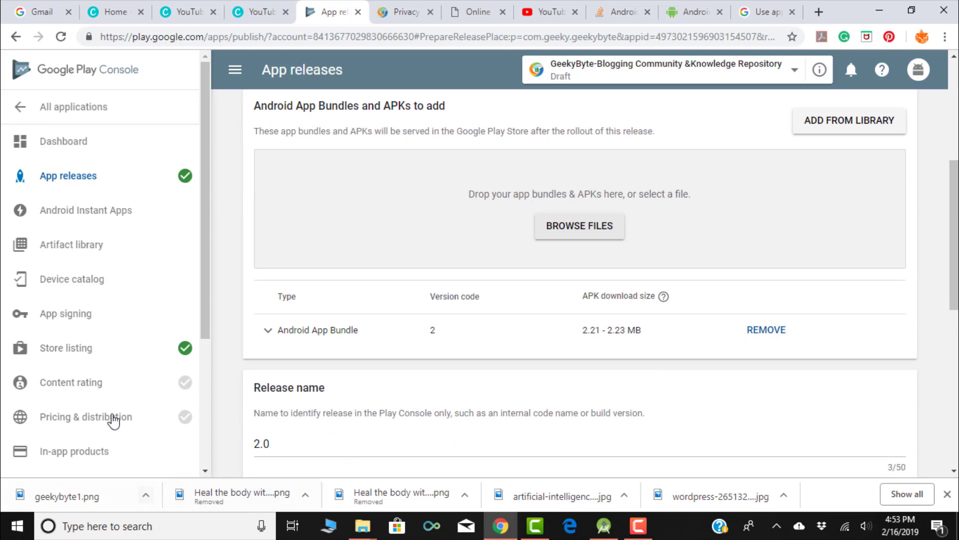
- Start the content rating questionnaire and enter and confirm the contact e-mail address
left_click(89, 388)
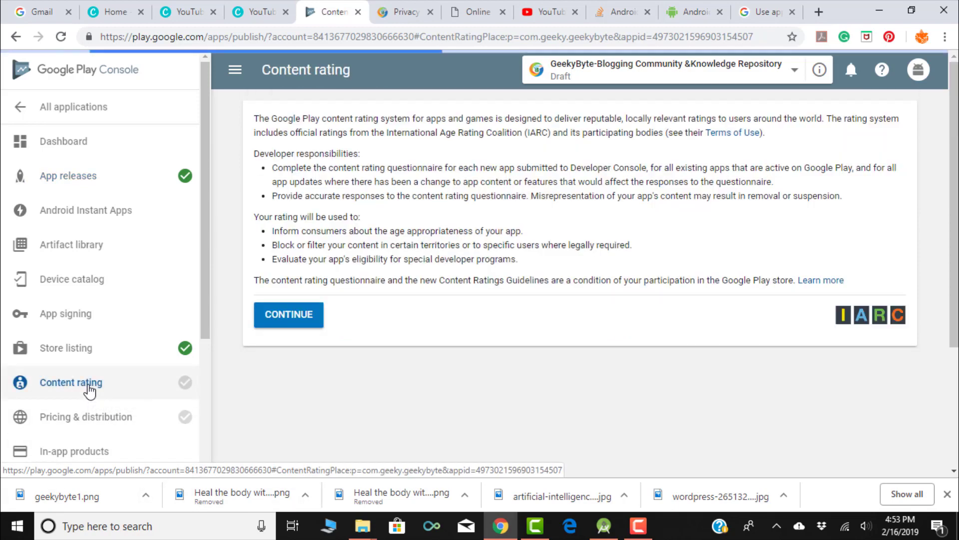
left_click(282, 316)
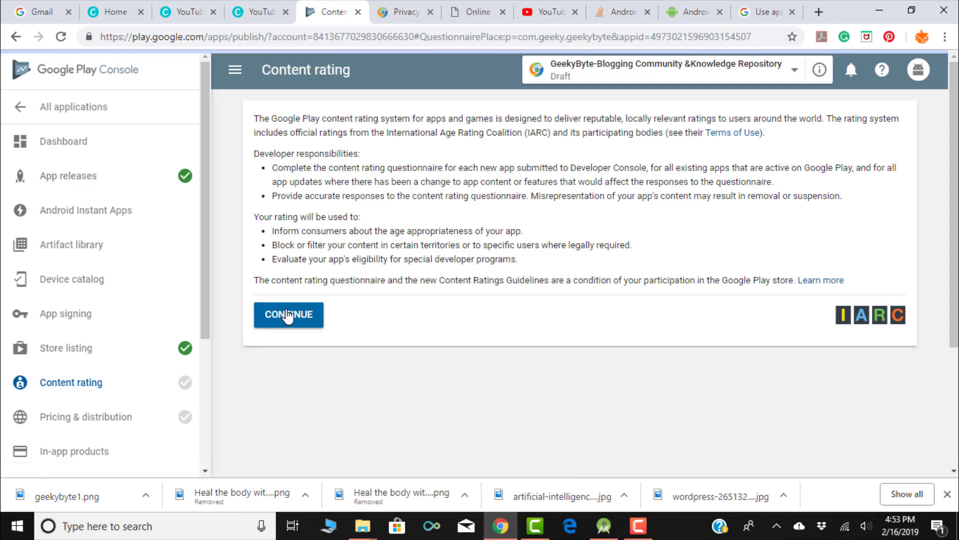
left_click(482, 222)
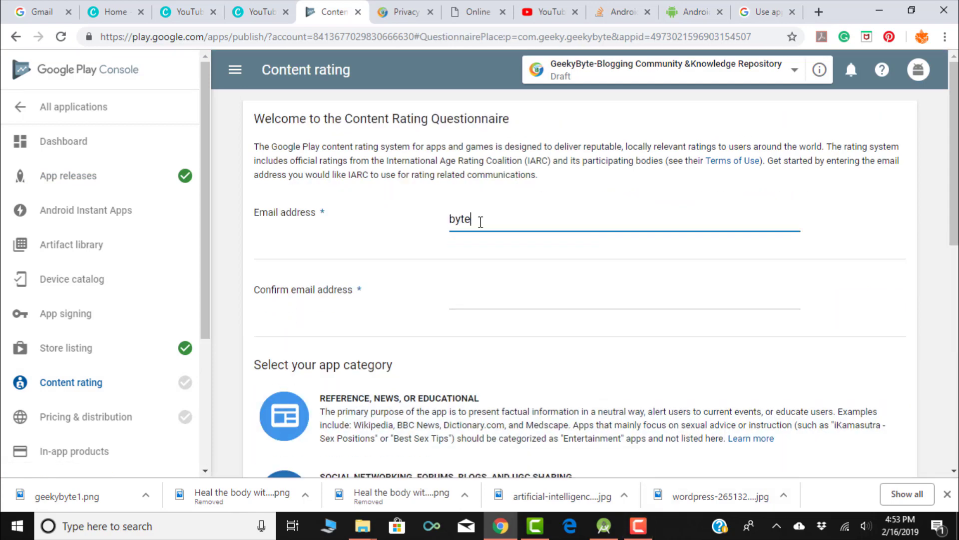
key("Tab")
scroll(475, 248, "down", 3)
- Choose the Reference, News, or Educational category, answer No to all questions, and apply the rating
left_click(519, 214)
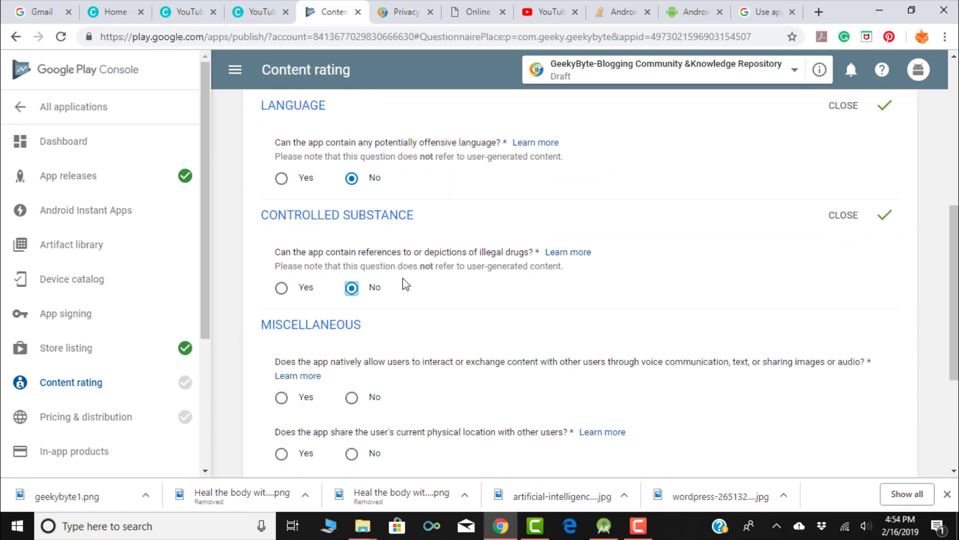
scroll(525, 287, "down", 2)
left_click(352, 257)
left_click(352, 313)
left_click(351, 370)
left_click(405, 423)
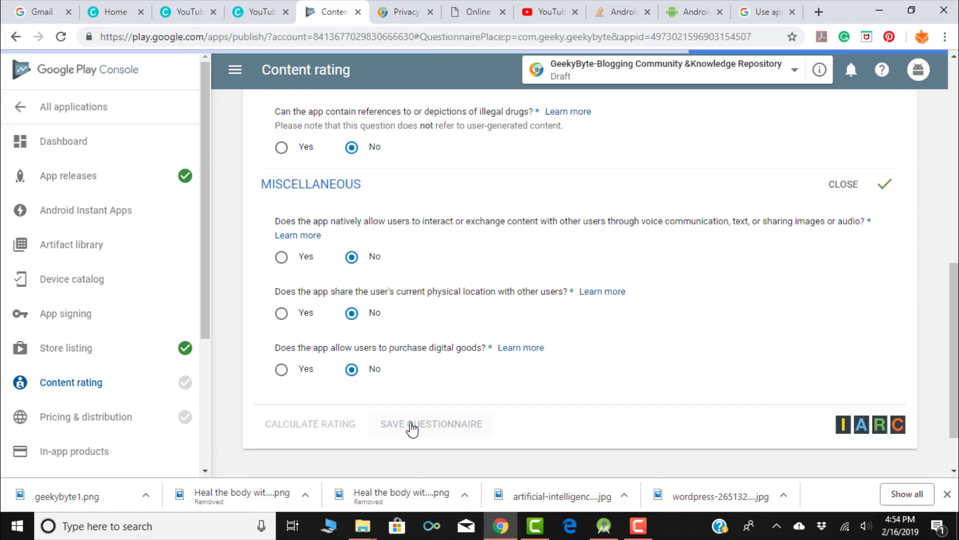
left_click(309, 424)
left_click(287, 428)
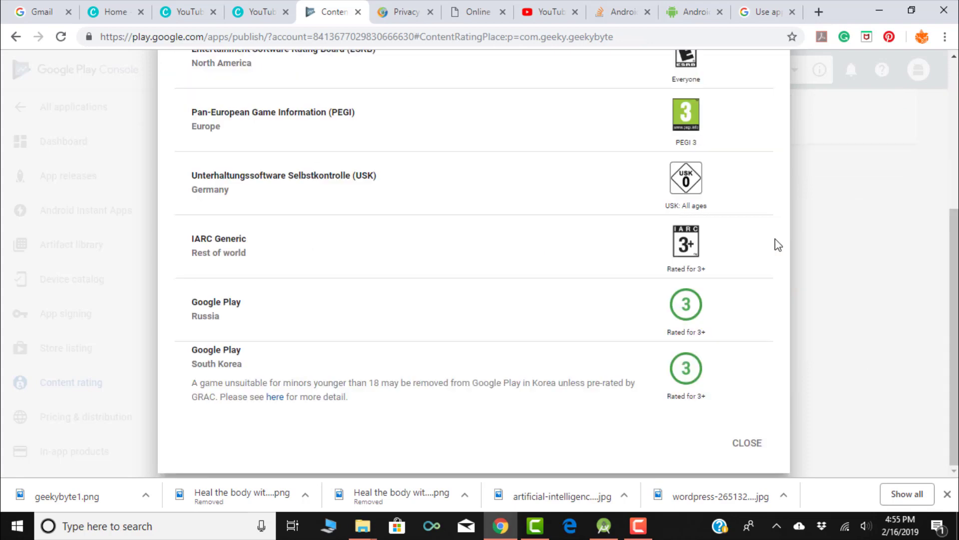
left_click(749, 443)
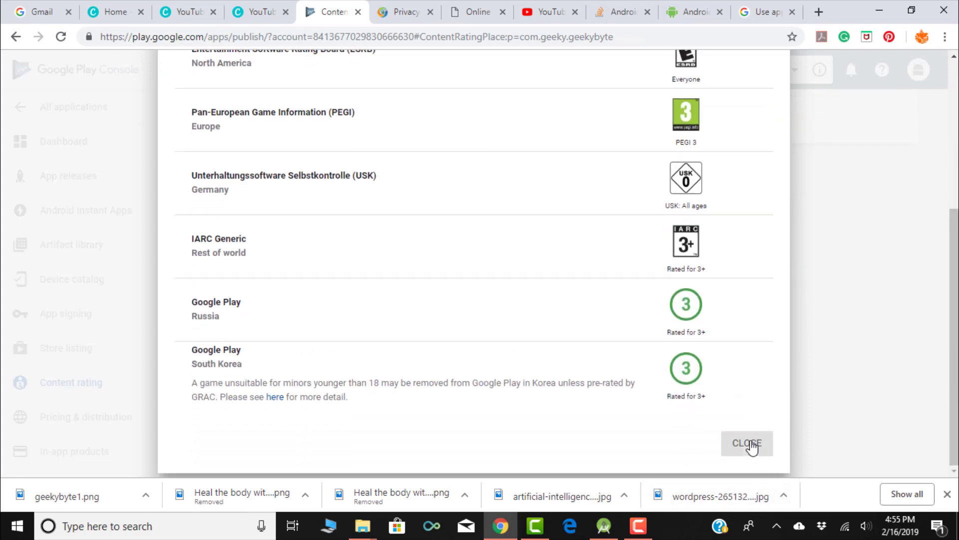
left_click(96, 415)
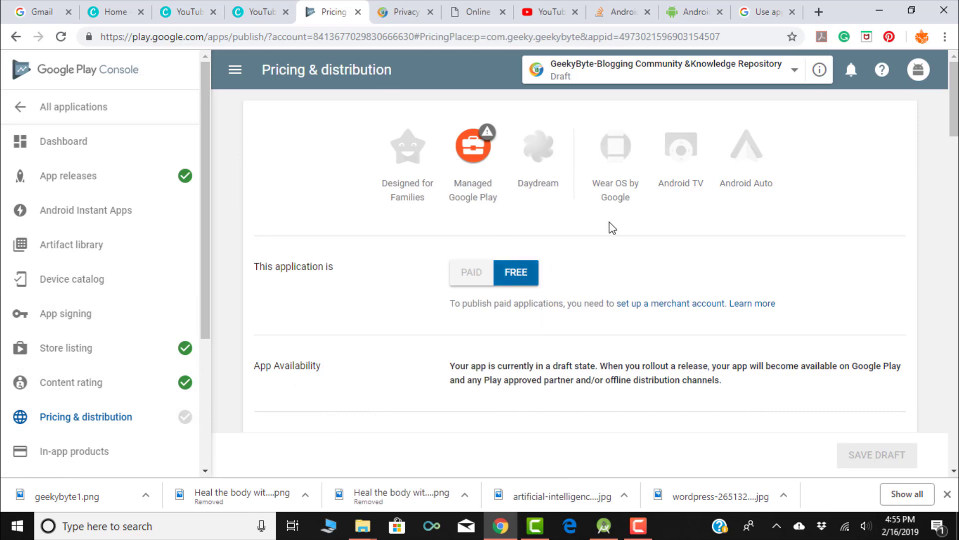
- Mark all 144 countries as Available and save the pricing and distribution draft
scroll(612, 228, "down", 1)
scroll(436, 291, "down", 1)
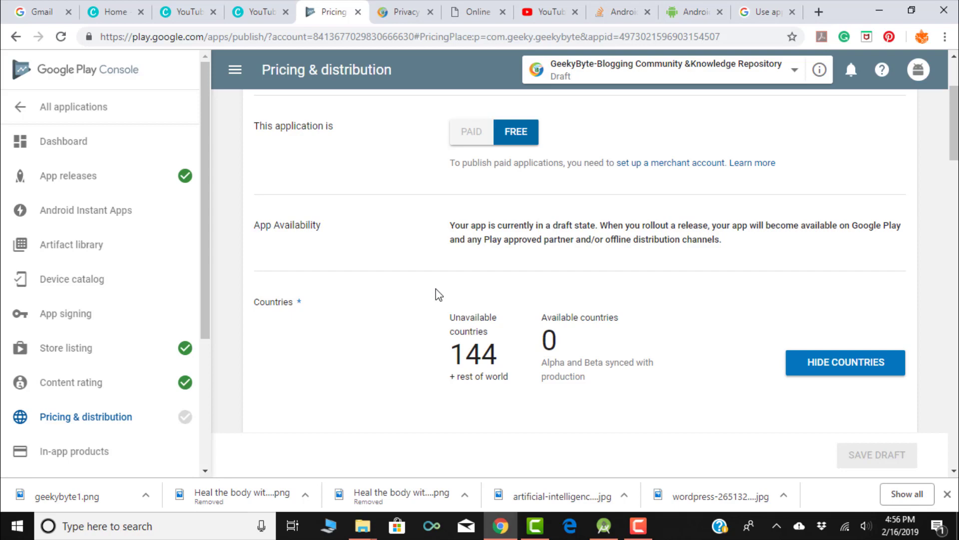
scroll(446, 261, "down", 5)
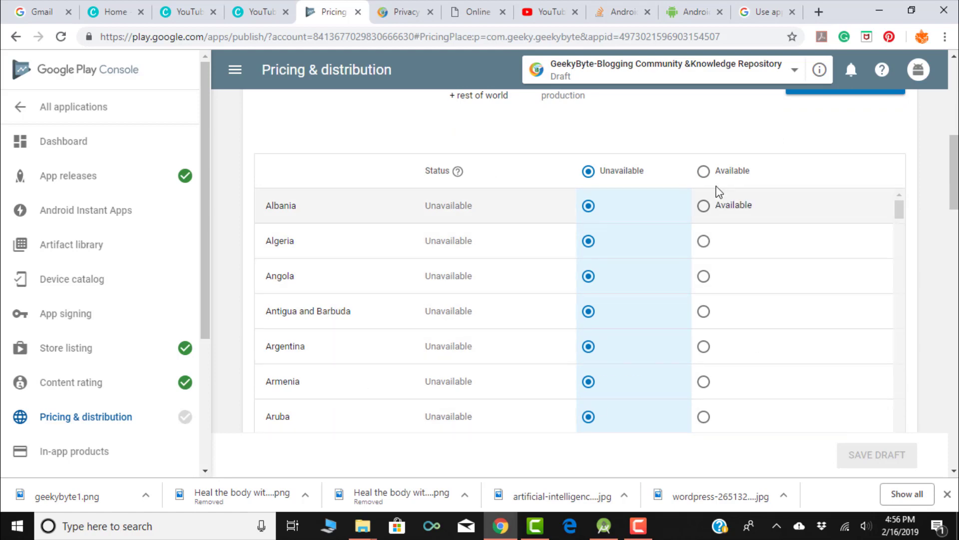
left_click(705, 172)
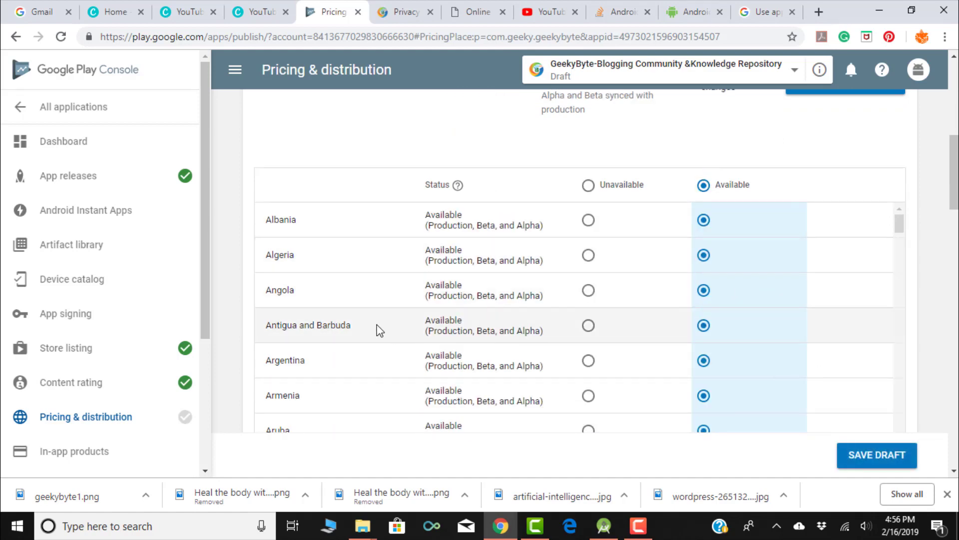
scroll(379, 324, "down", 15)
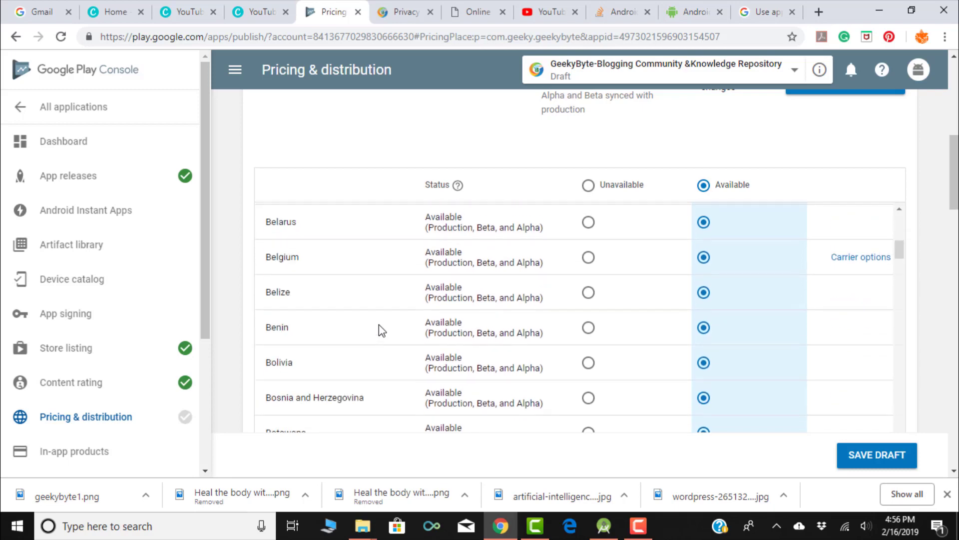
scroll(379, 325, "down", 20)
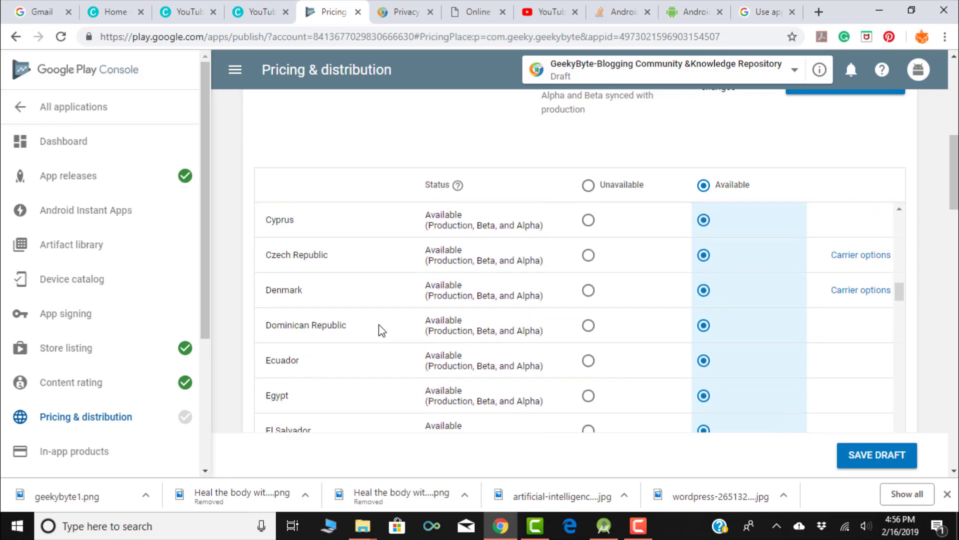
scroll(379, 324, "down", 20)
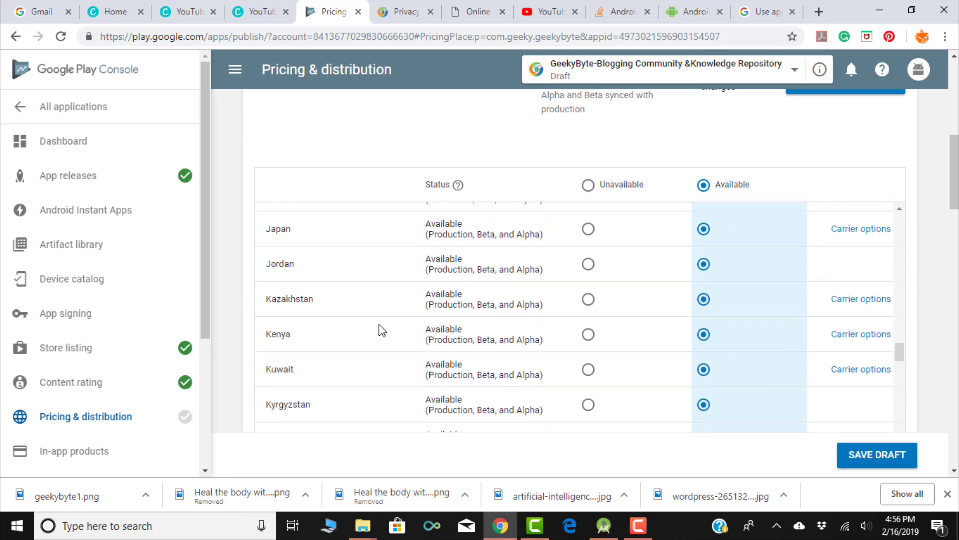
scroll(378, 325, "down", 20)
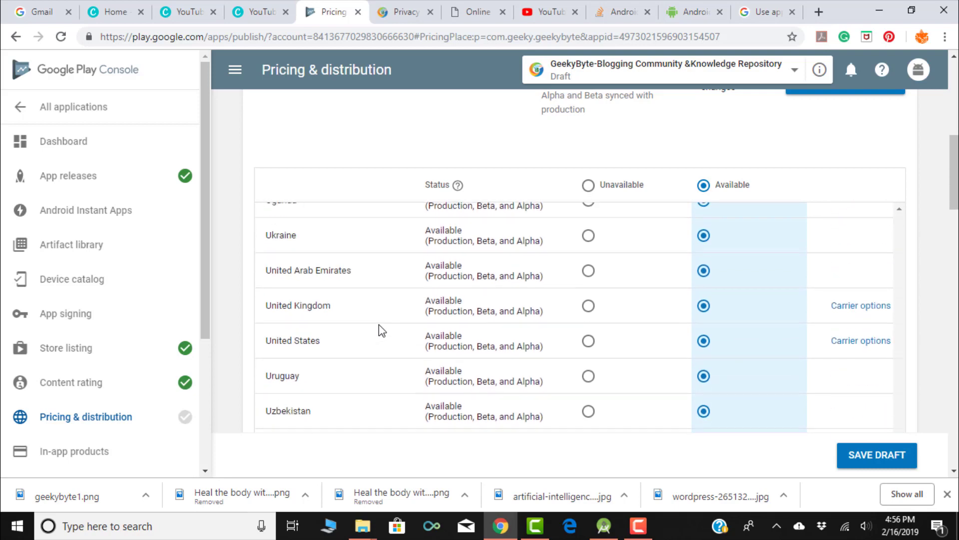
scroll(533, 255, "up", 20)
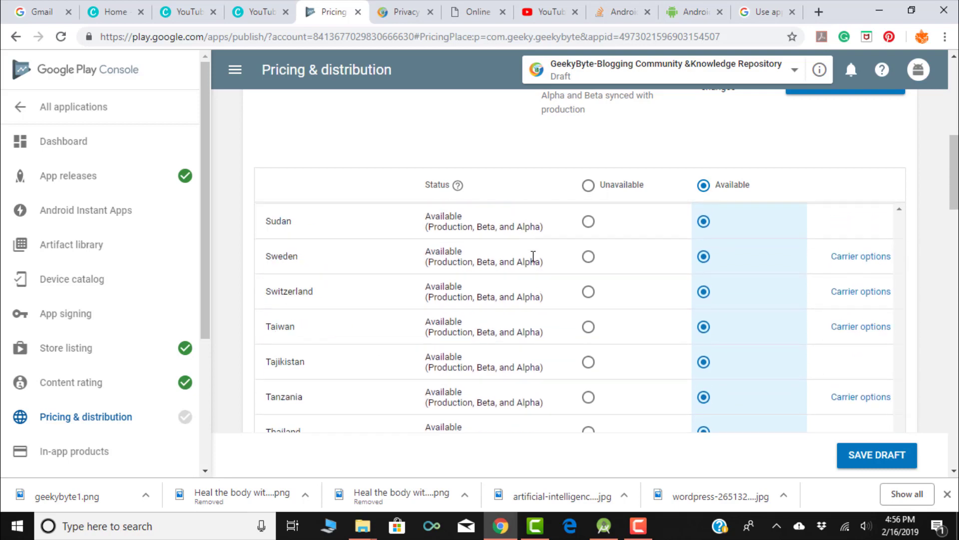
scroll(534, 256, "up", 20)
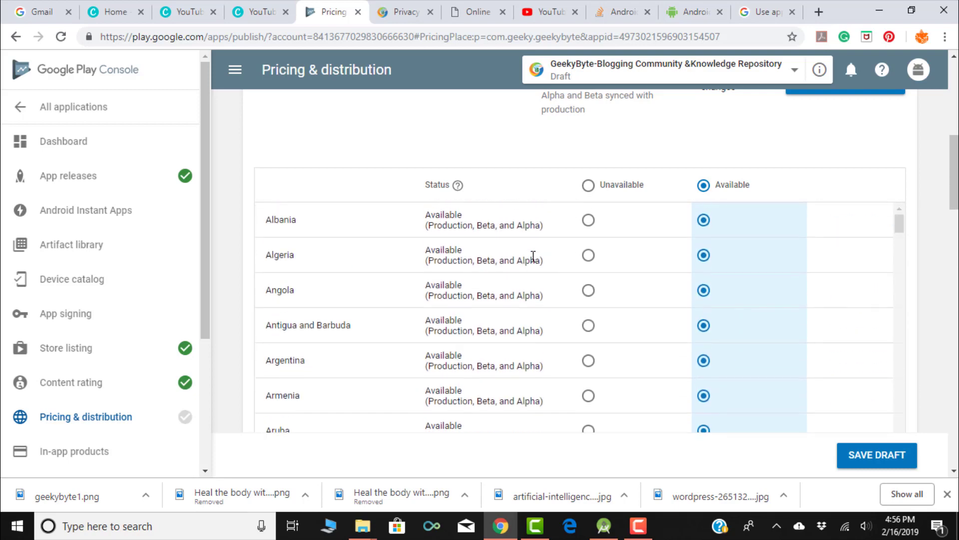
scroll(894, 192, "up", 4)
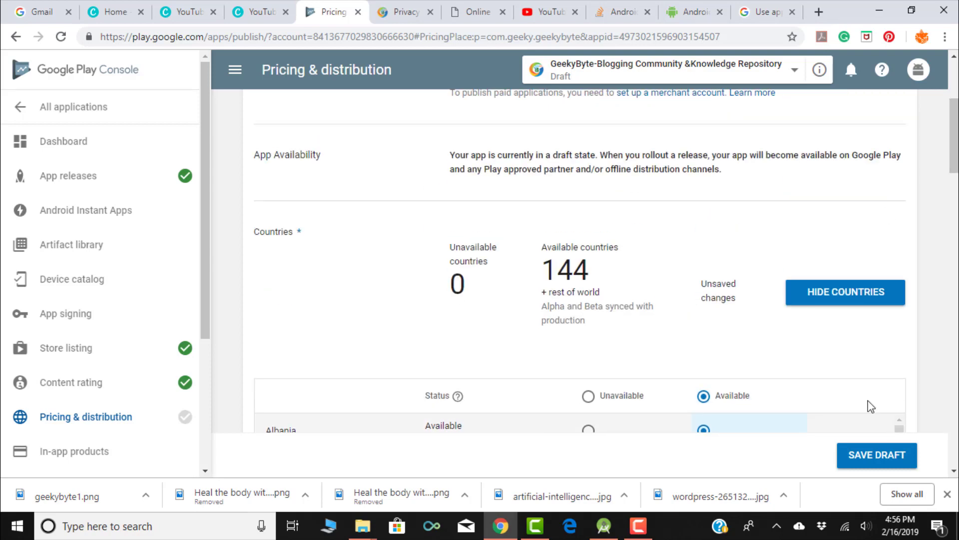
left_click(872, 456)
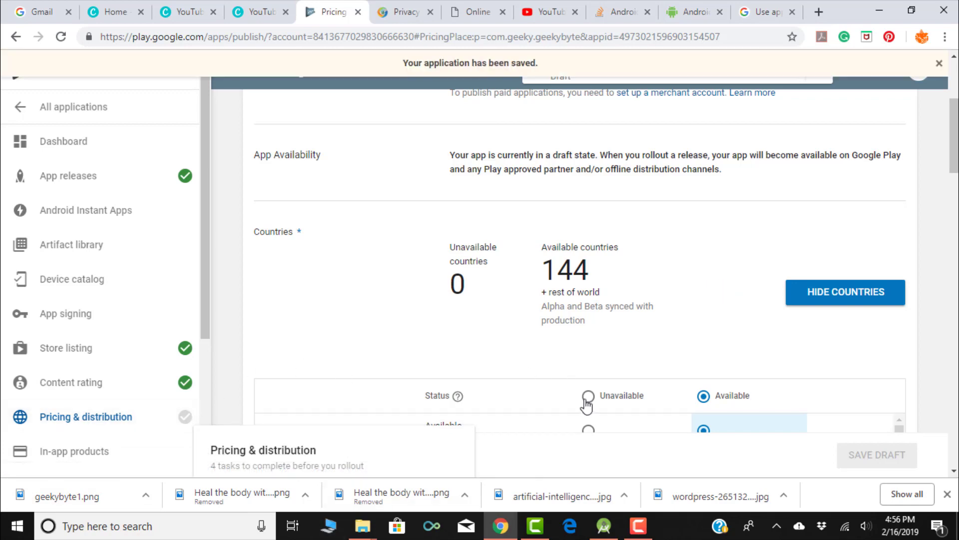
- Check the free pricing, then tick the US export laws and content guidelines consents
scroll(463, 289, "up", 4)
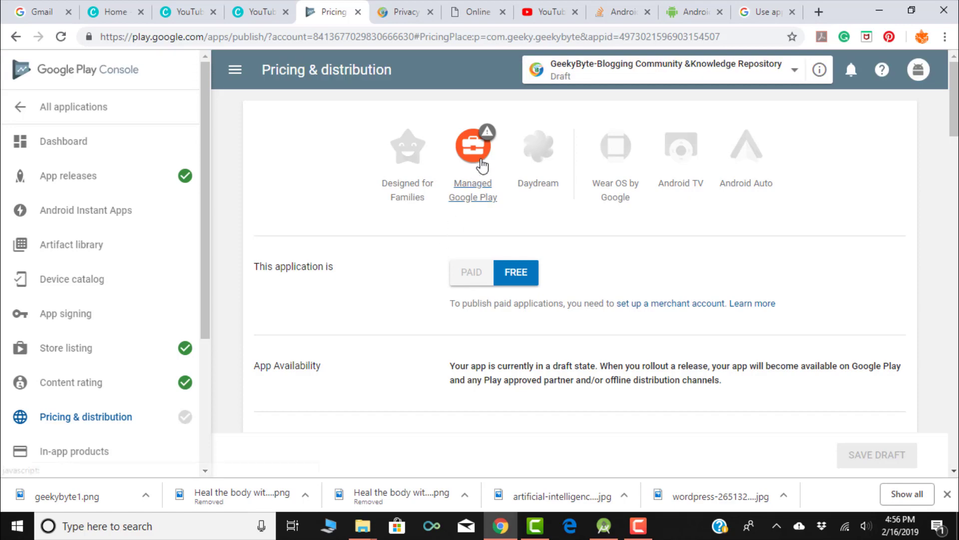
scroll(606, 270, "down", 5)
scroll(606, 270, "down", 10)
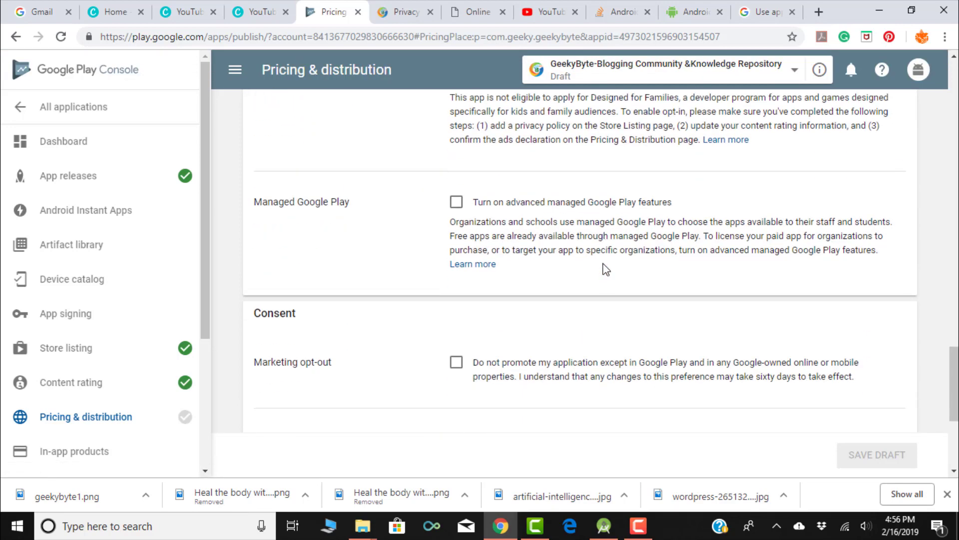
scroll(606, 270, "up", 15)
scroll(606, 270, "up", 5)
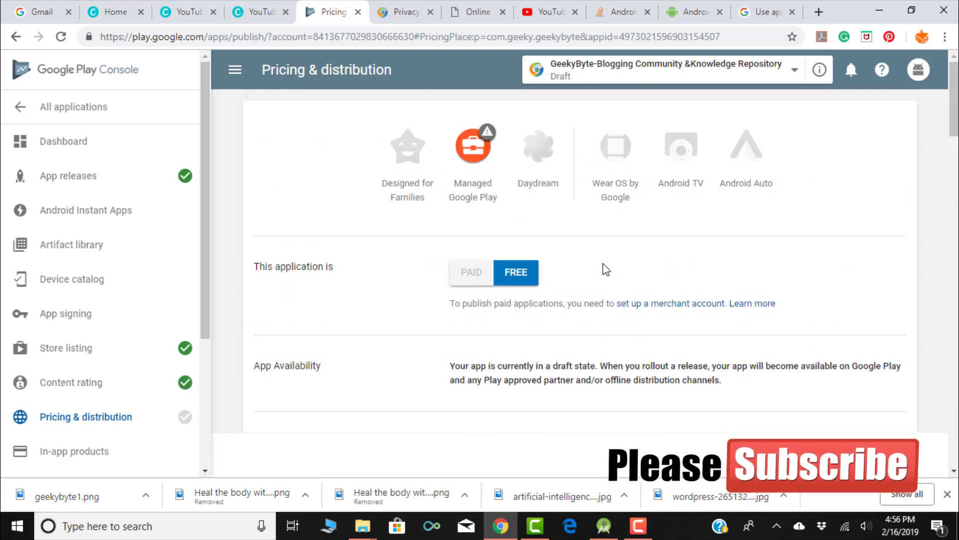
left_click(481, 144)
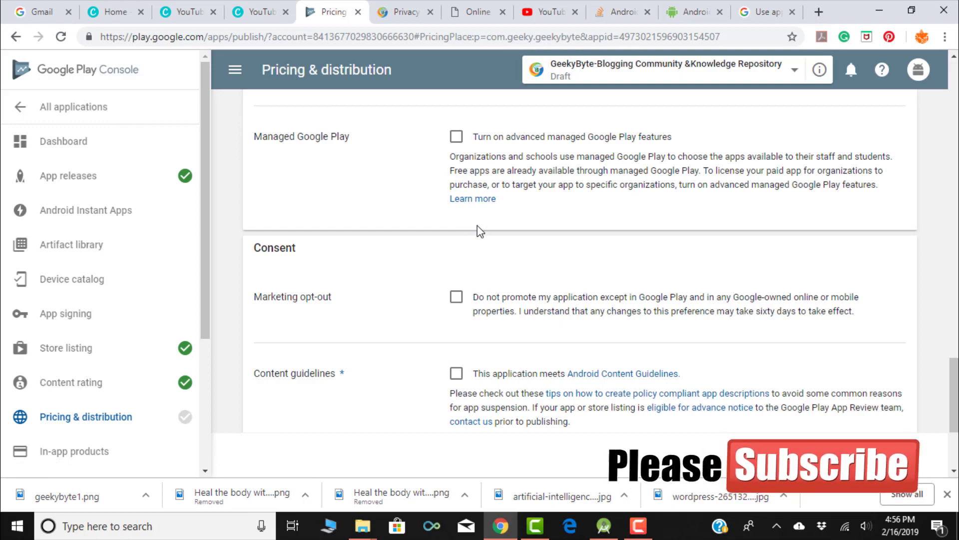
left_click(456, 136)
scroll(455, 300, "down", 5)
left_click(455, 298)
left_click(456, 186)
- Declare the app not child-directed and containing ads, leaving managed Google Play features off
scroll(406, 272, "up", 2)
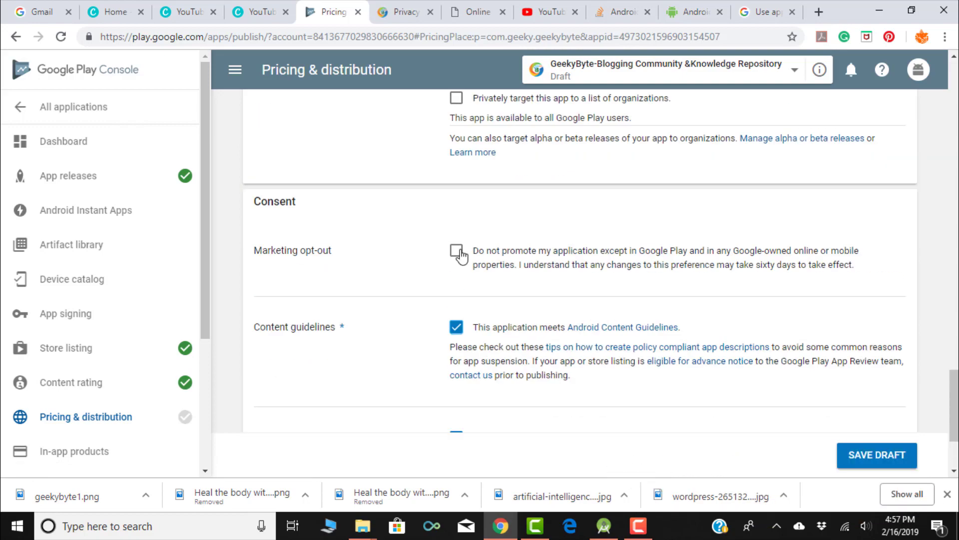
left_click(458, 251)
scroll(419, 264, "up", 2)
left_click(456, 158)
scroll(353, 276, "up", 13)
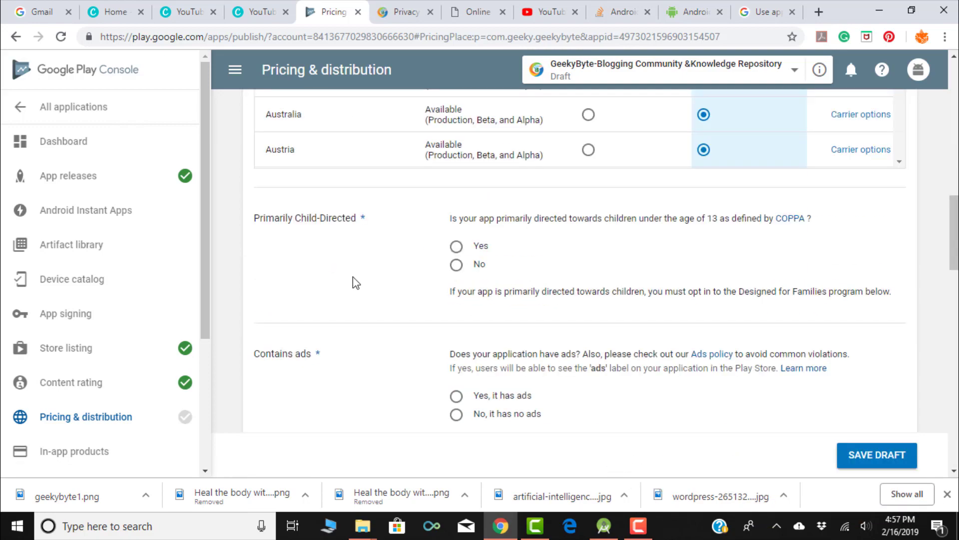
left_click(456, 266)
left_click(456, 396)
- Turn the marketing opt-out back off and save the pricing and distribution draft
scroll(384, 301, "down", 2)
scroll(387, 305, "down", 10)
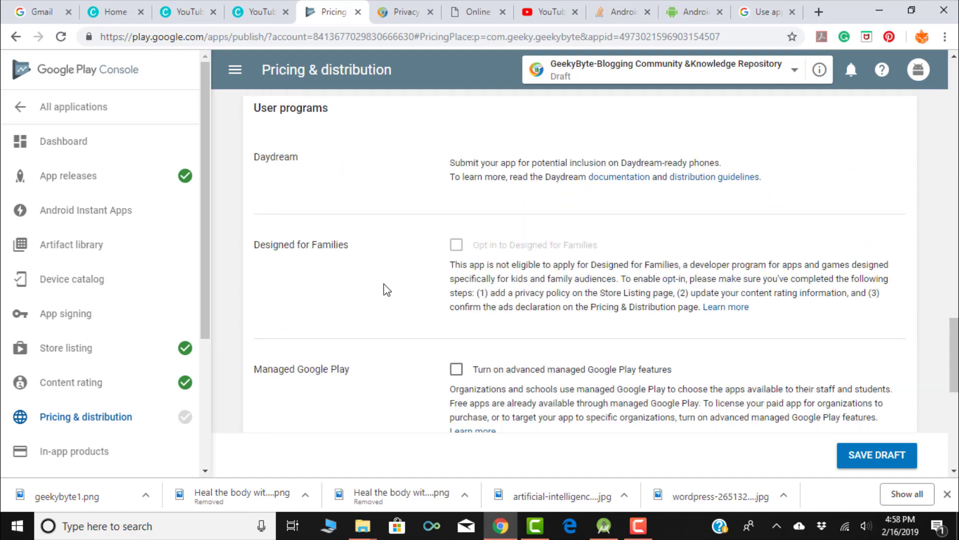
scroll(387, 273, "down", 6)
left_click(456, 248)
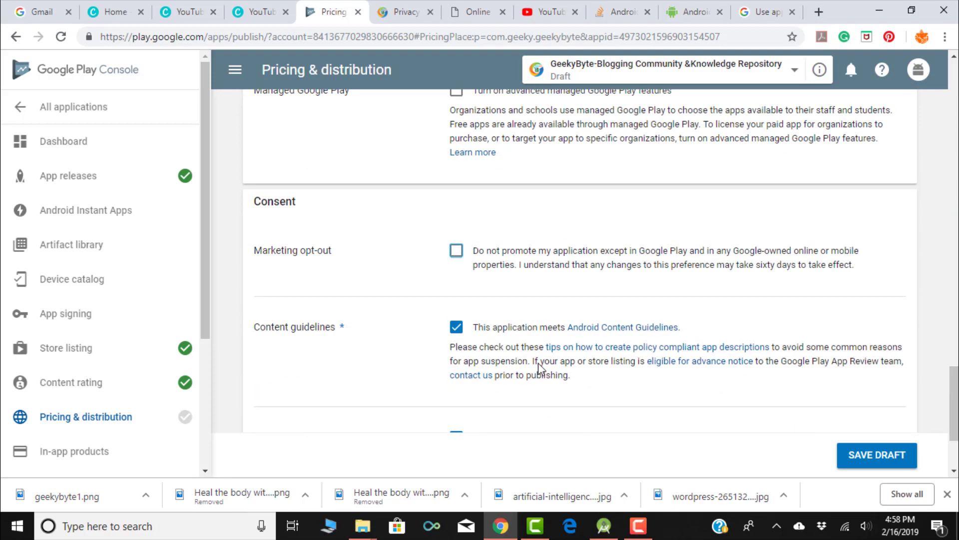
scroll(550, 325, "up", 15)
scroll(500, 288, "down", 18)
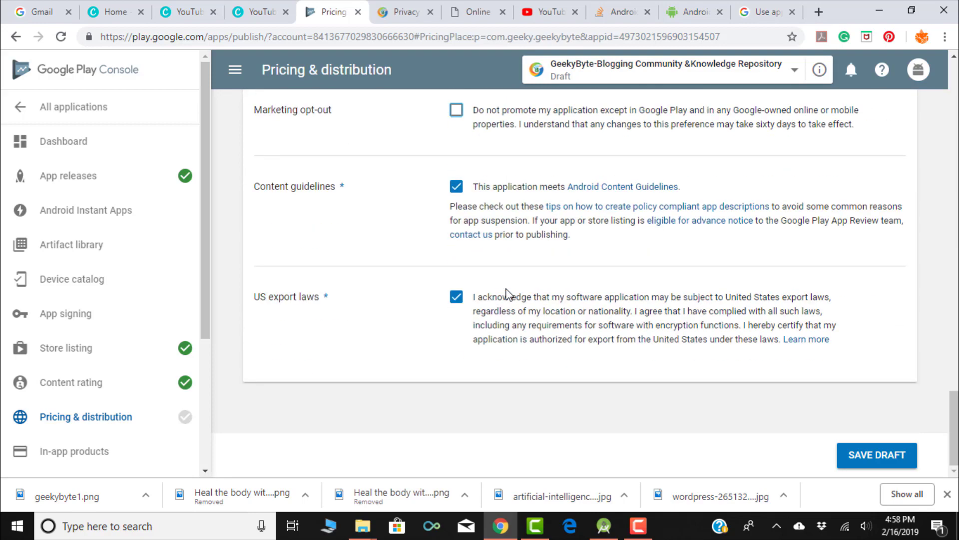
left_click(874, 456)
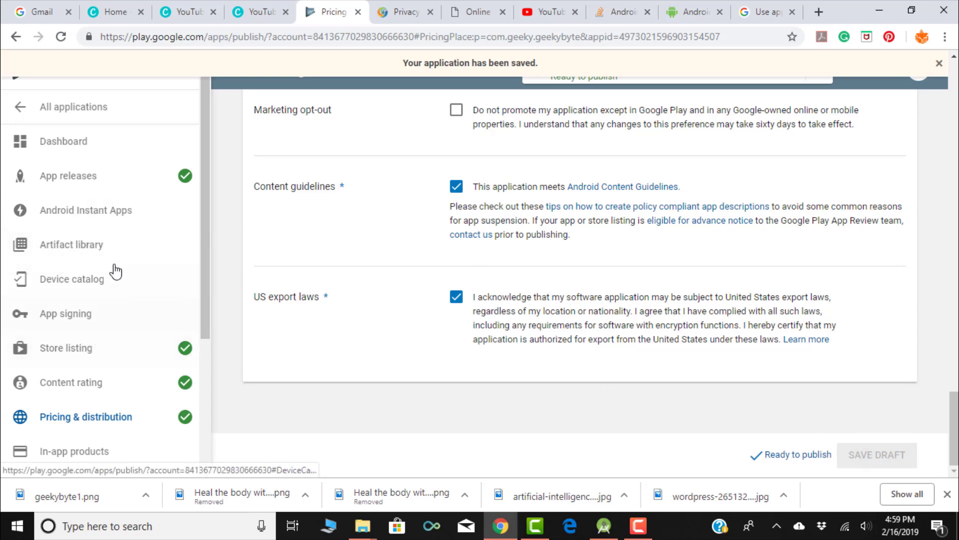
scroll(120, 220, "up", 4)
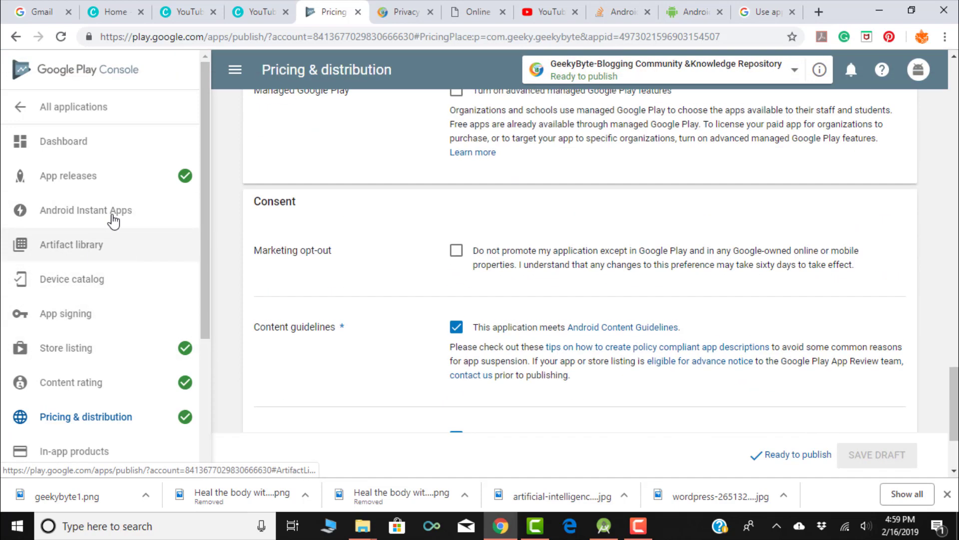
scroll(525, 230, "up", 10)
scroll(523, 223, "up", 10)
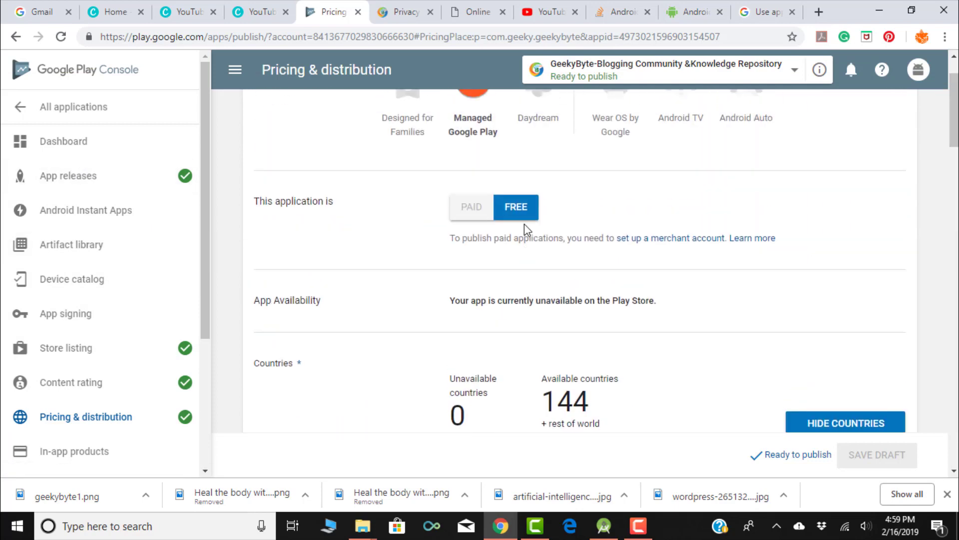
- Browse the Artifact library, Device catalog and App signing pages, then return to App releases
left_click(82, 256)
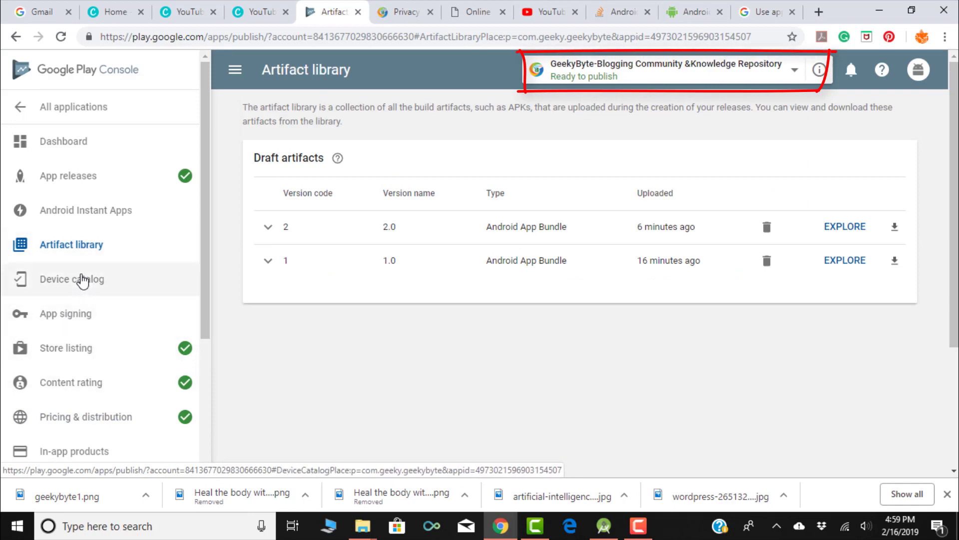
left_click(83, 280)
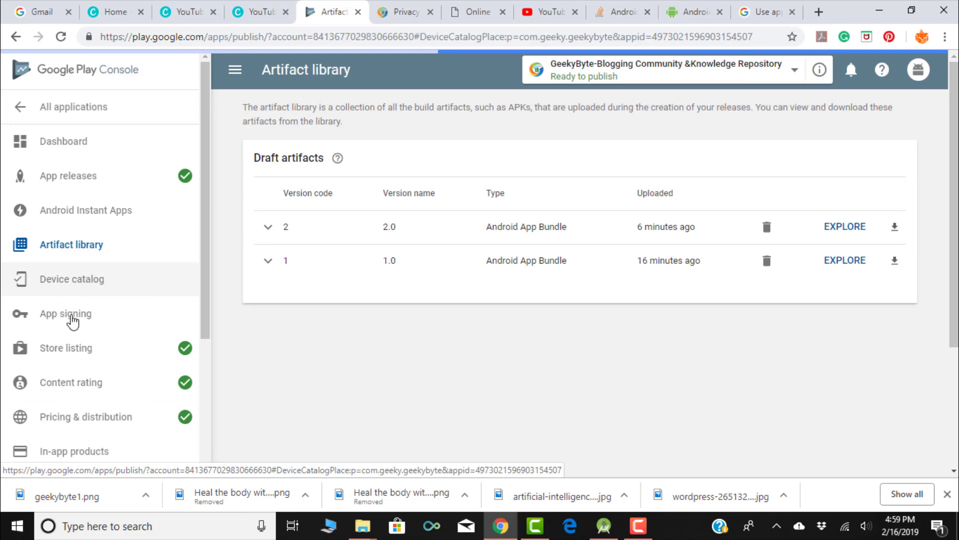
left_click(73, 319)
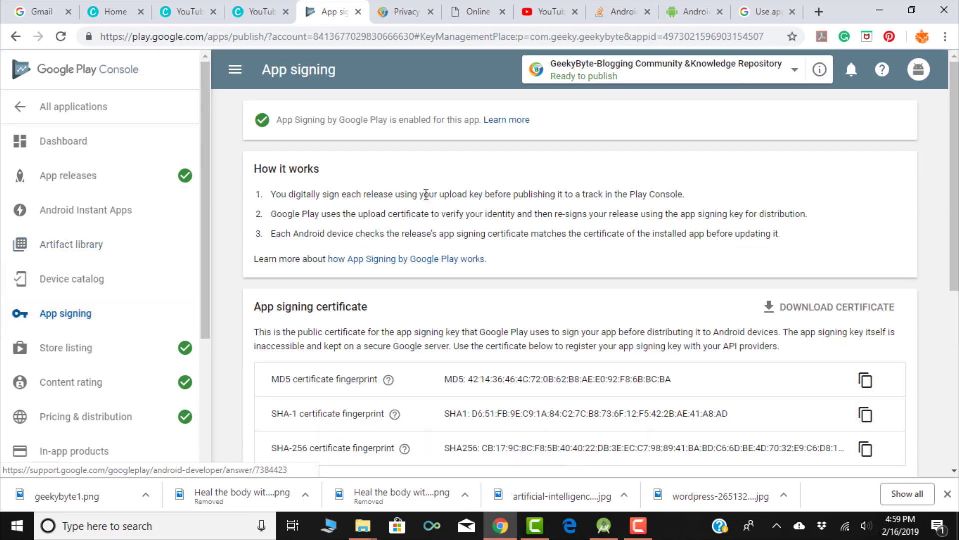
scroll(425, 194, "down", 7)
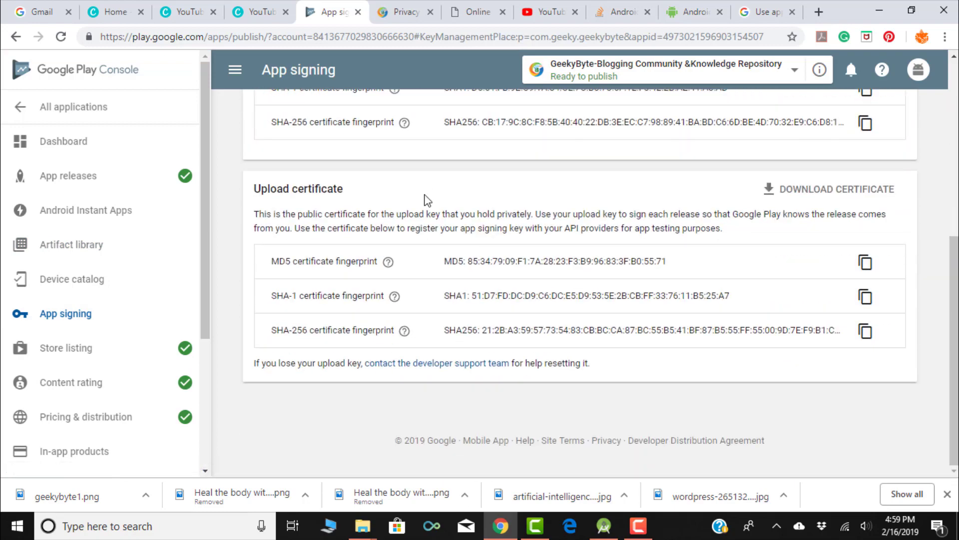
scroll(426, 200, "up", 4)
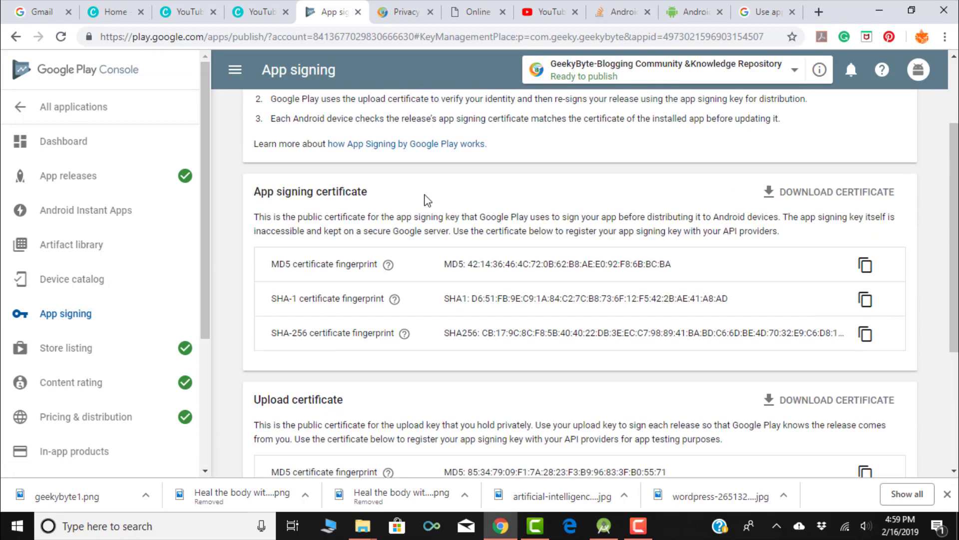
scroll(426, 199, "down", 4)
scroll(426, 198, "up", 7)
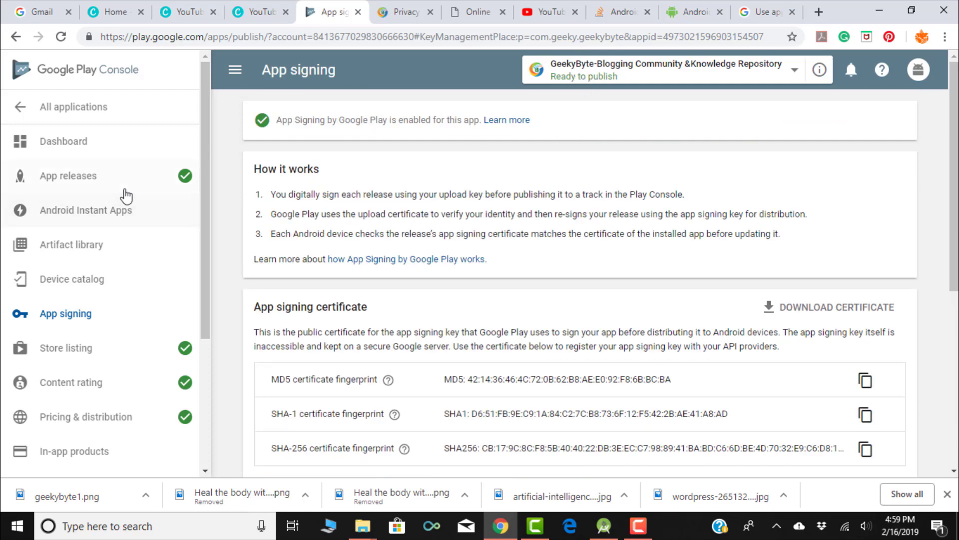
left_click(105, 183)
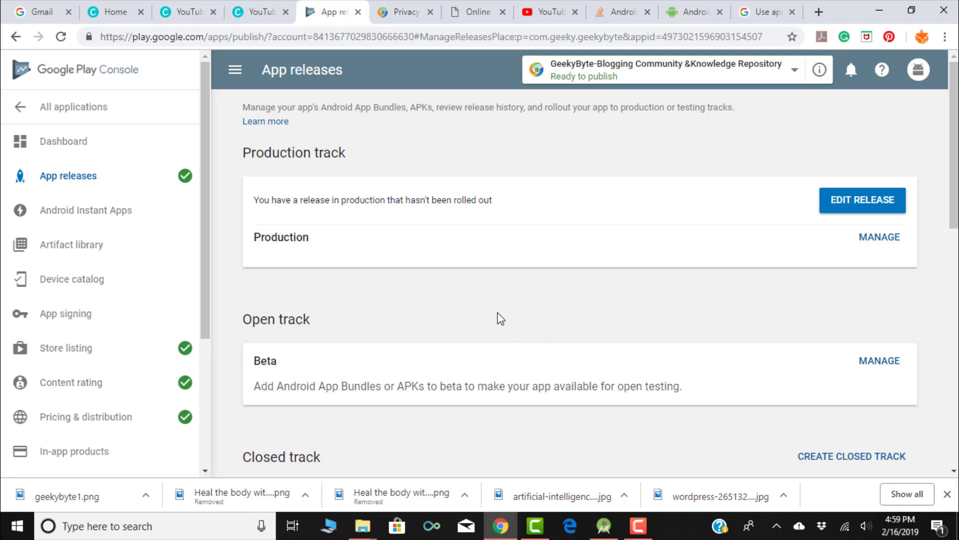
- Open the pending version 2.0 production release for editing and review it on the Confirm rollout page
left_click(856, 199)
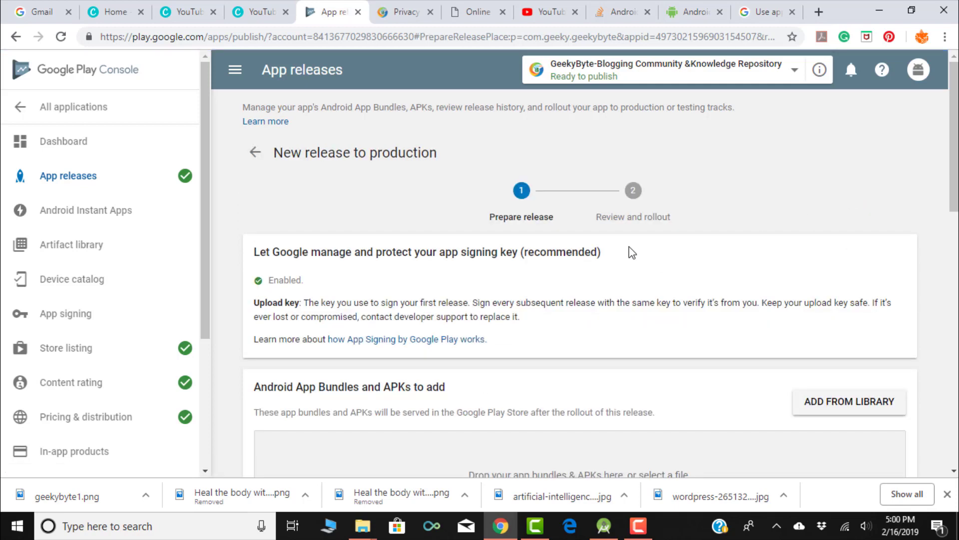
scroll(631, 253, "down", 10)
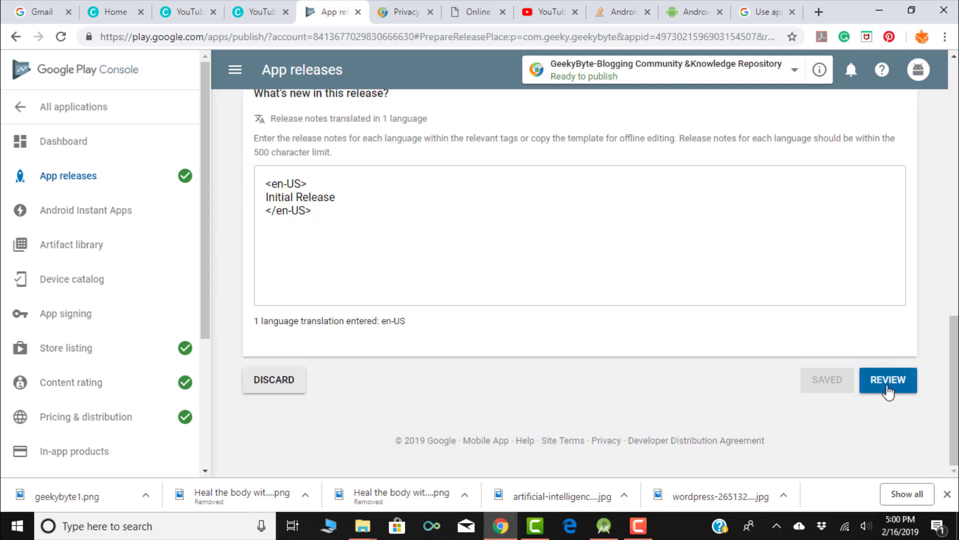
left_click(888, 380)
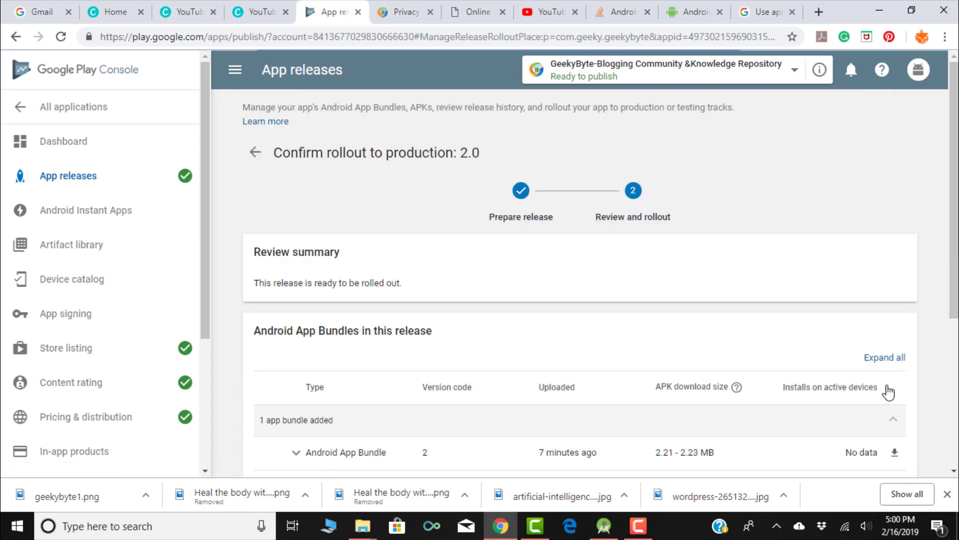
scroll(749, 316, "down", 3)
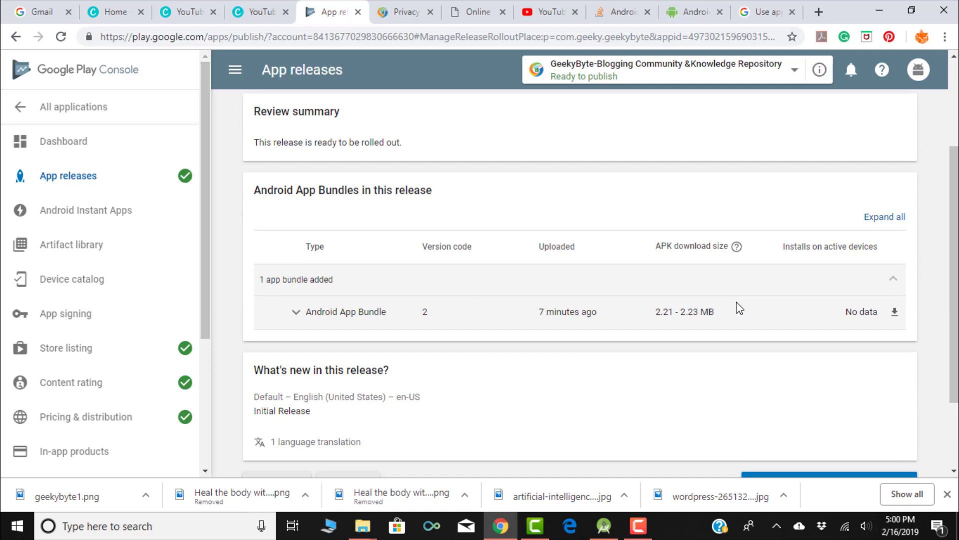
scroll(740, 308, "down", 2)
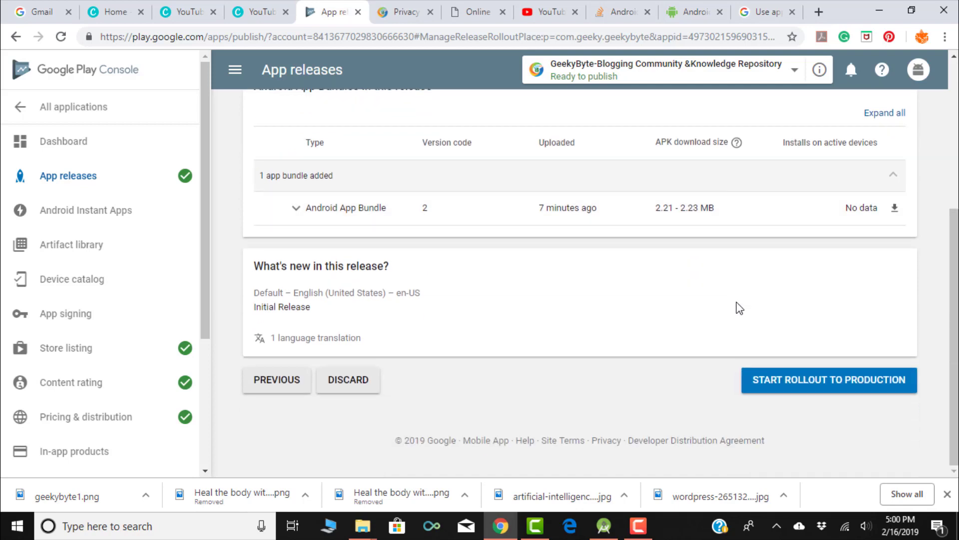
scroll(740, 308, "up", 3)
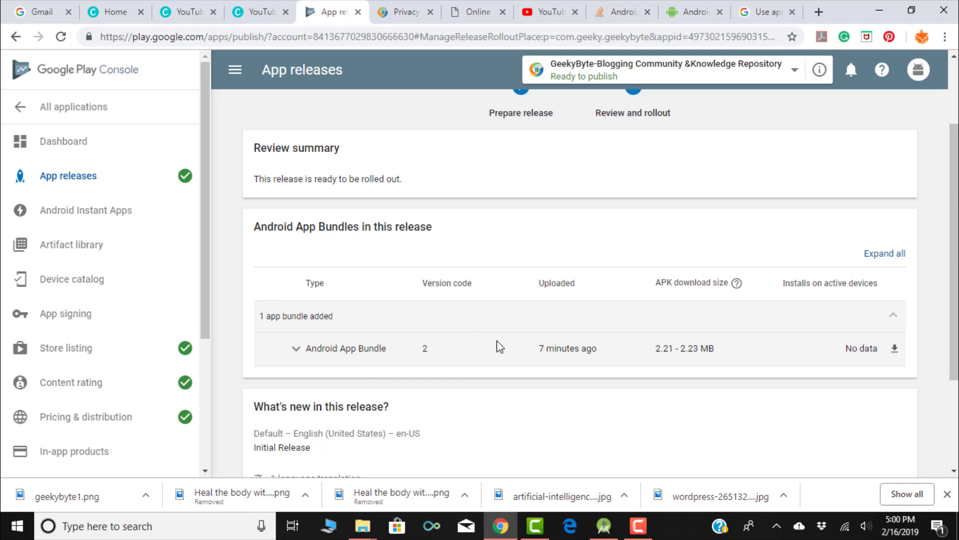
scroll(498, 344, "up", 2)
scroll(500, 346, "down", 5)
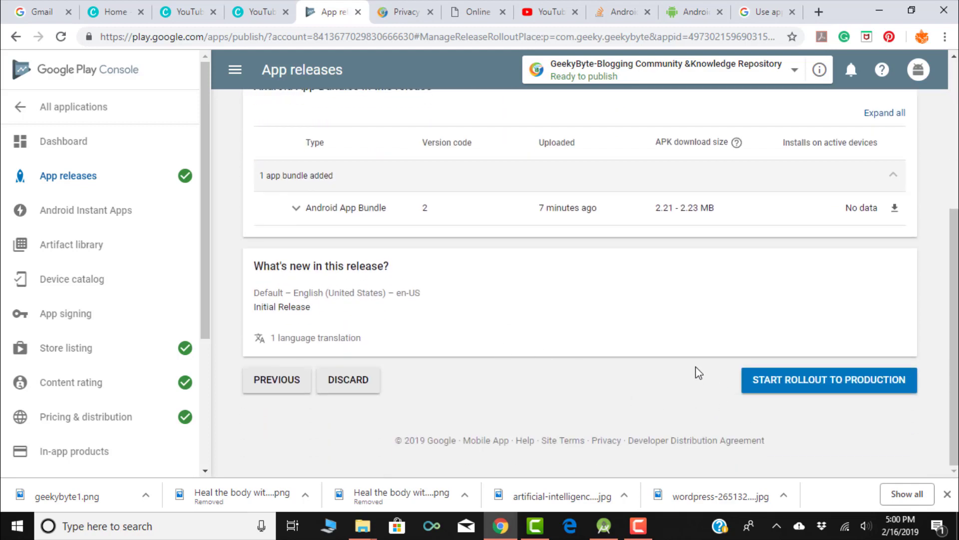
scroll(699, 372, "up", 5)
scroll(698, 373, "down", 5)
- Start rolling out release 2.0 to production and confirm making it available to all users
left_click(824, 380)
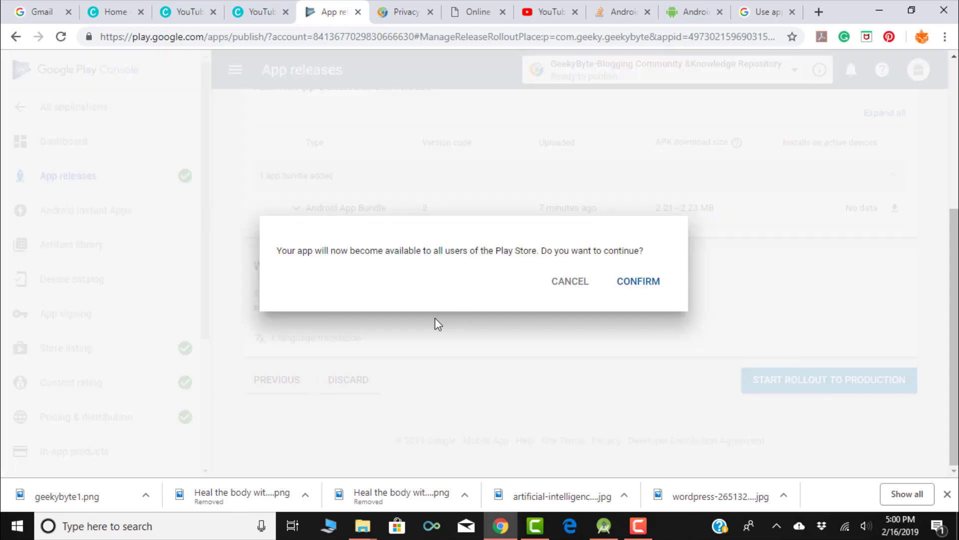
left_click(637, 283)
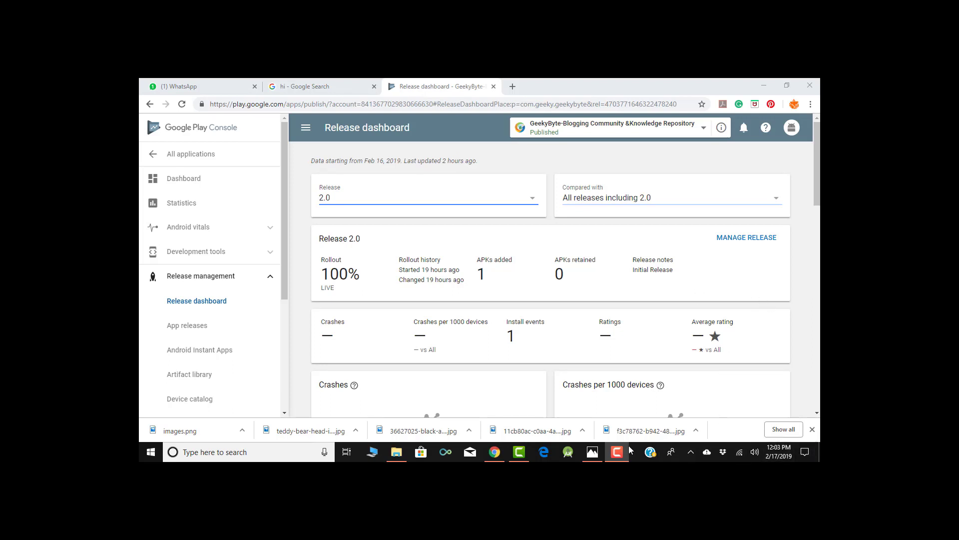
- From the app info popup, open GeekyByte's live Google Play store page in a new tab
mouse_move(626, 451)
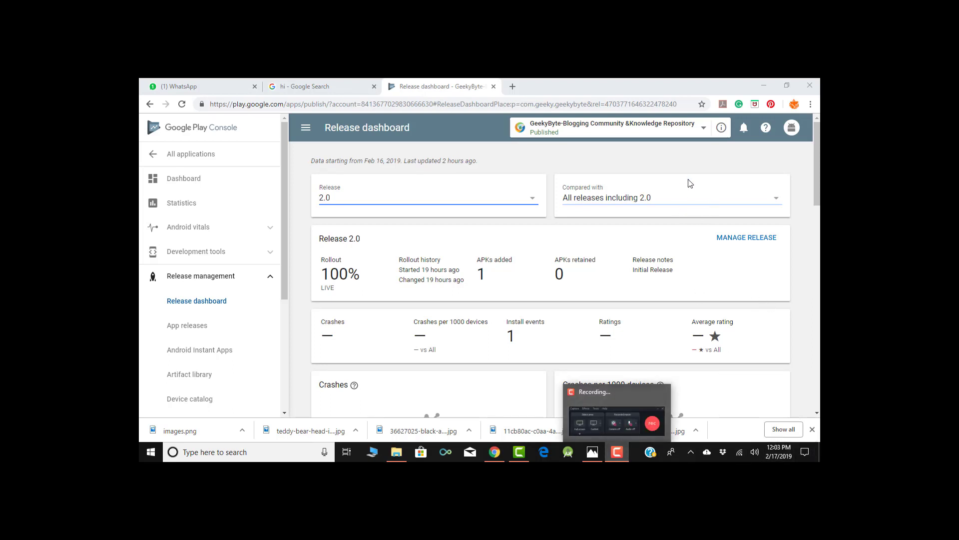
scroll(685, 197, "down", 3)
scroll(685, 199, "up", 1)
scroll(685, 199, "up", 2)
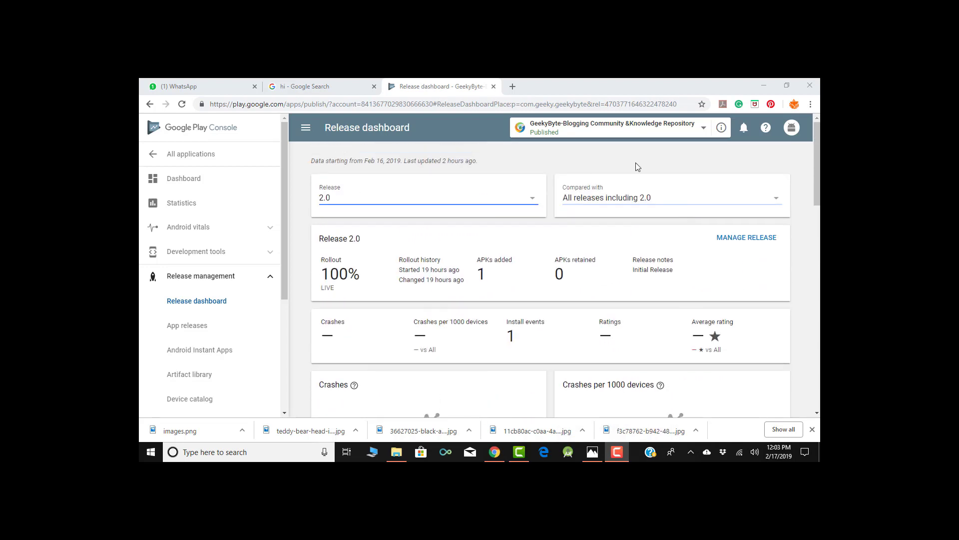
left_click(722, 128)
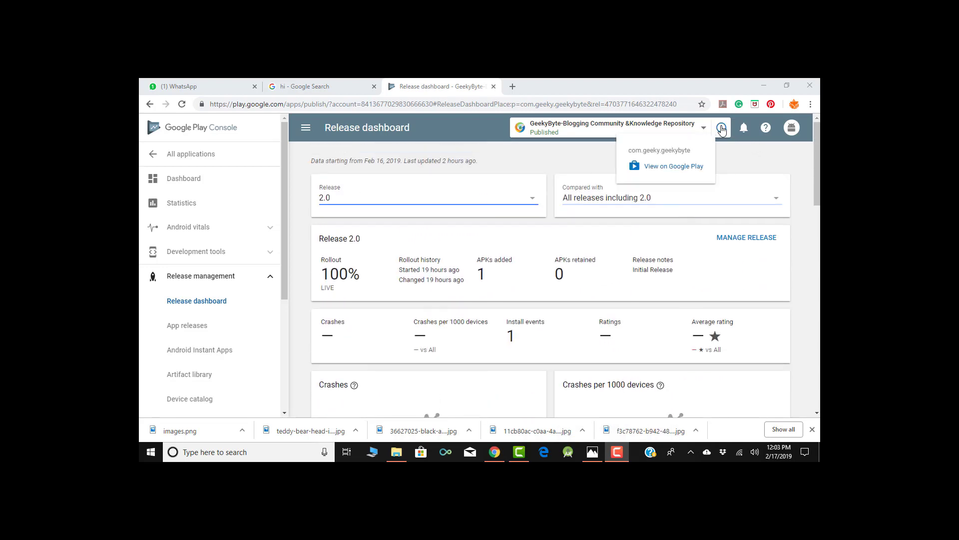
left_click(687, 173)
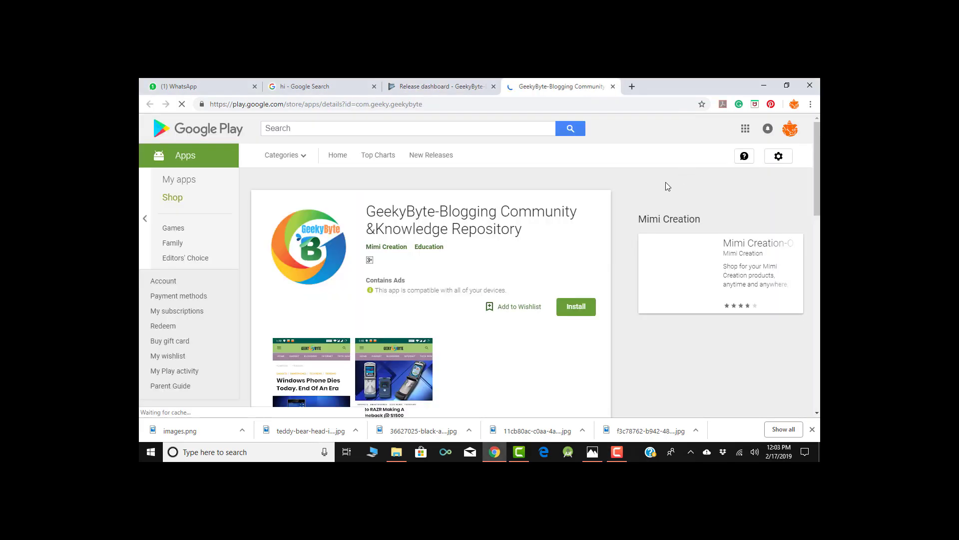
- Scroll through the live GeekyByte listing to check version 2.0 and its Initial Release notes
scroll(637, 195, "down", 8)
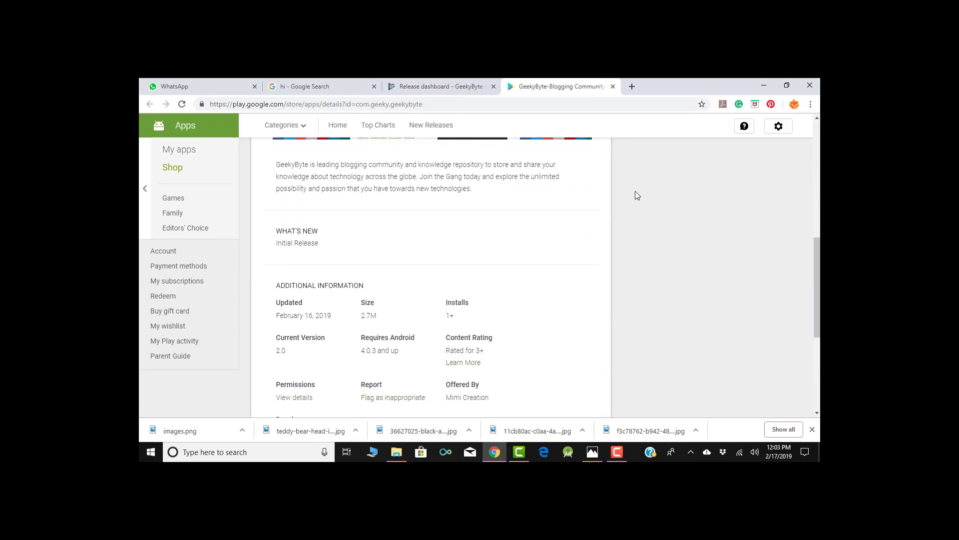
scroll(636, 195, "down", 5)
scroll(636, 195, "up", 15)
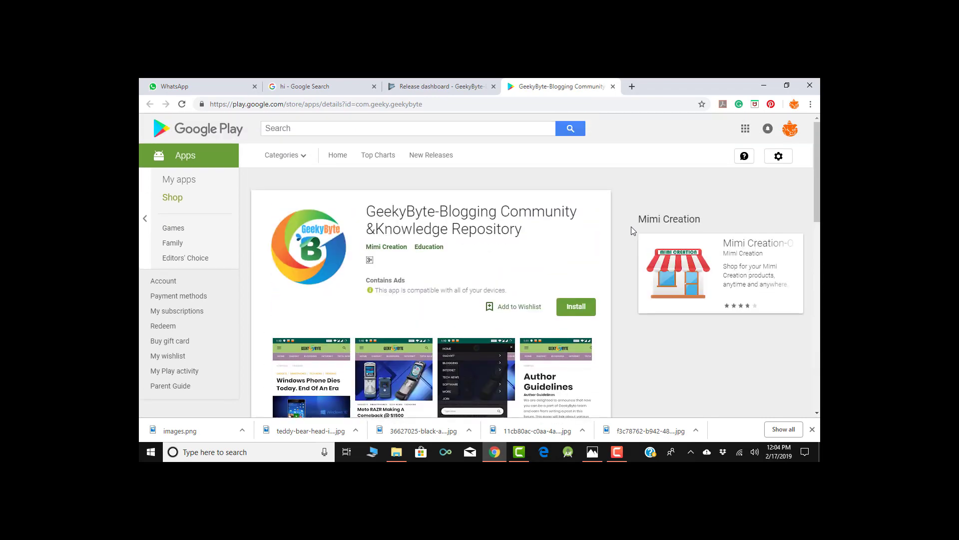